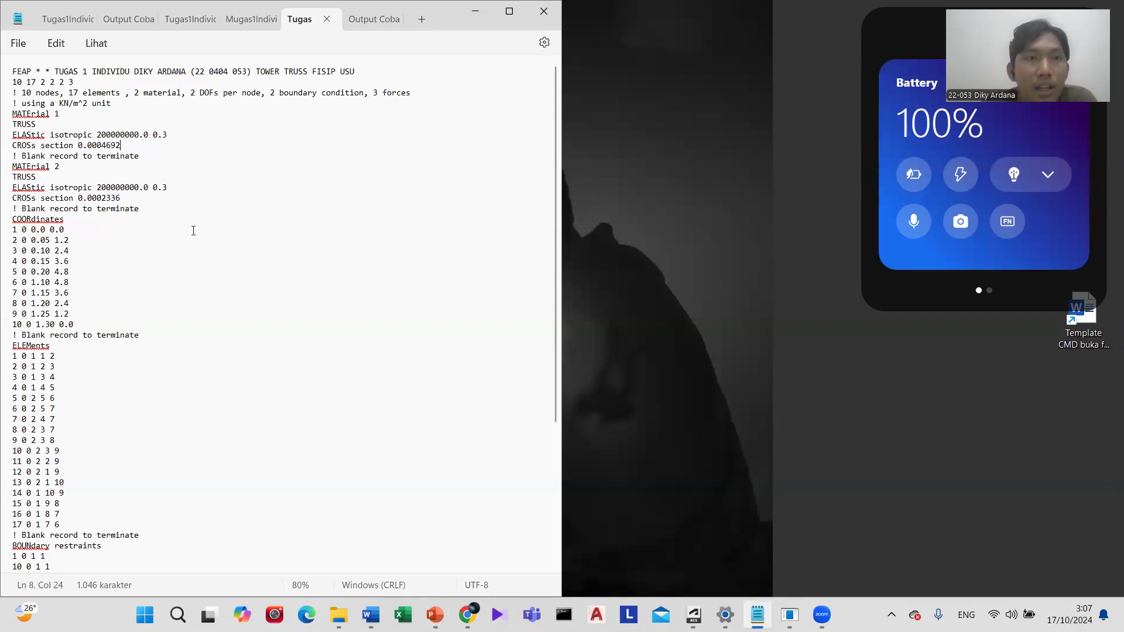
Read through the tower truss input file down to the STOP command and clear its window from the desktop.
scroll(181, 127, down, 6)
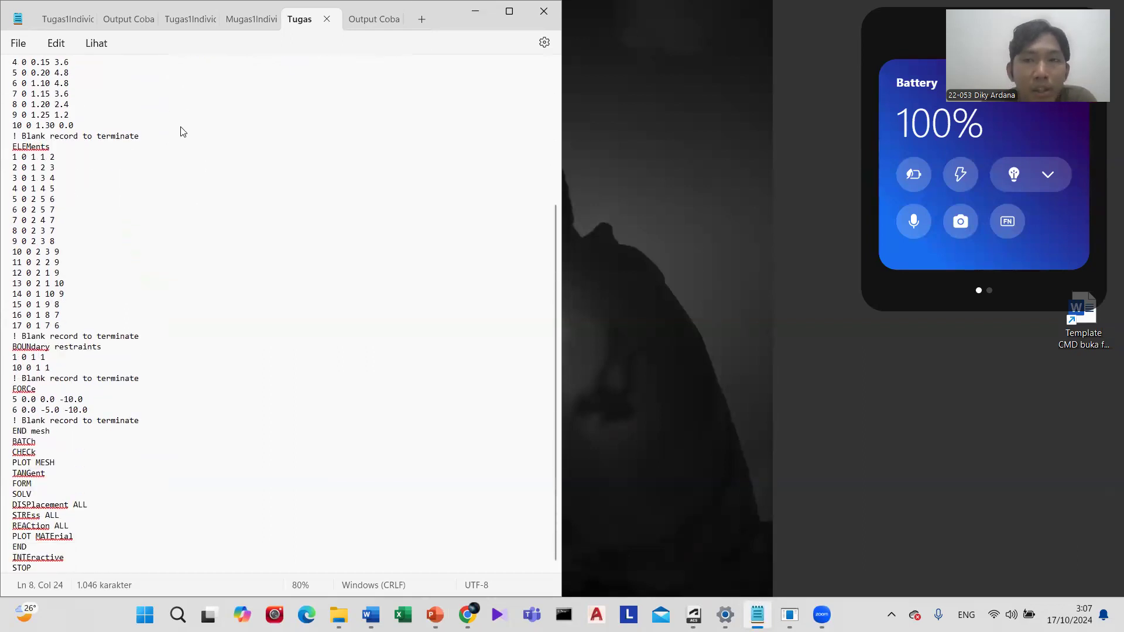
click(654, 176)
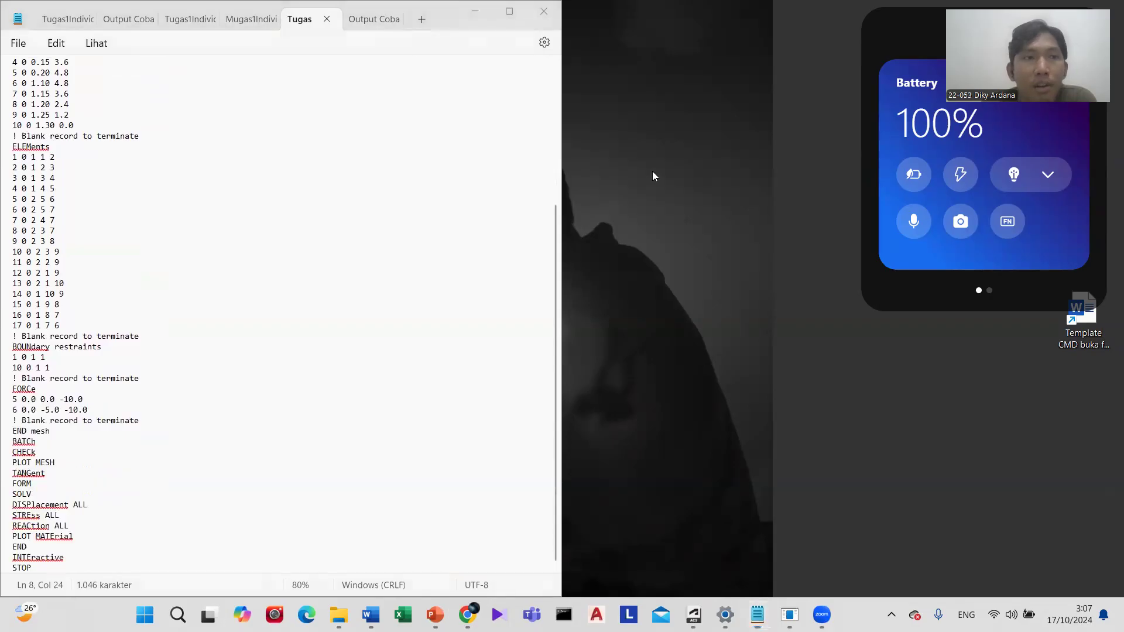
click(284, 25)
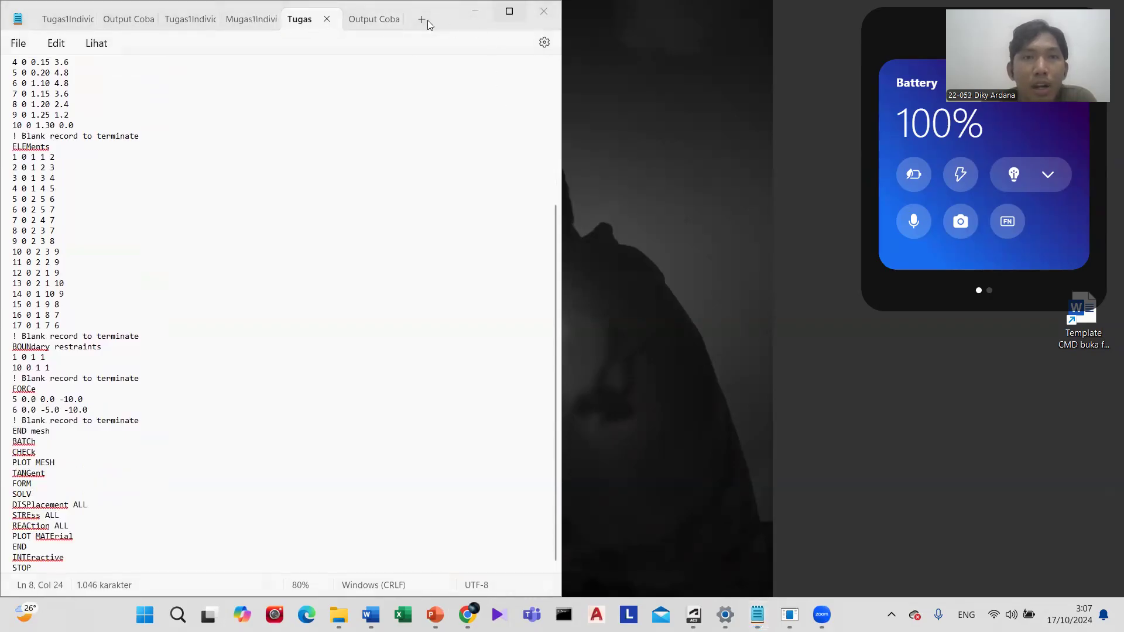
click(594, 202)
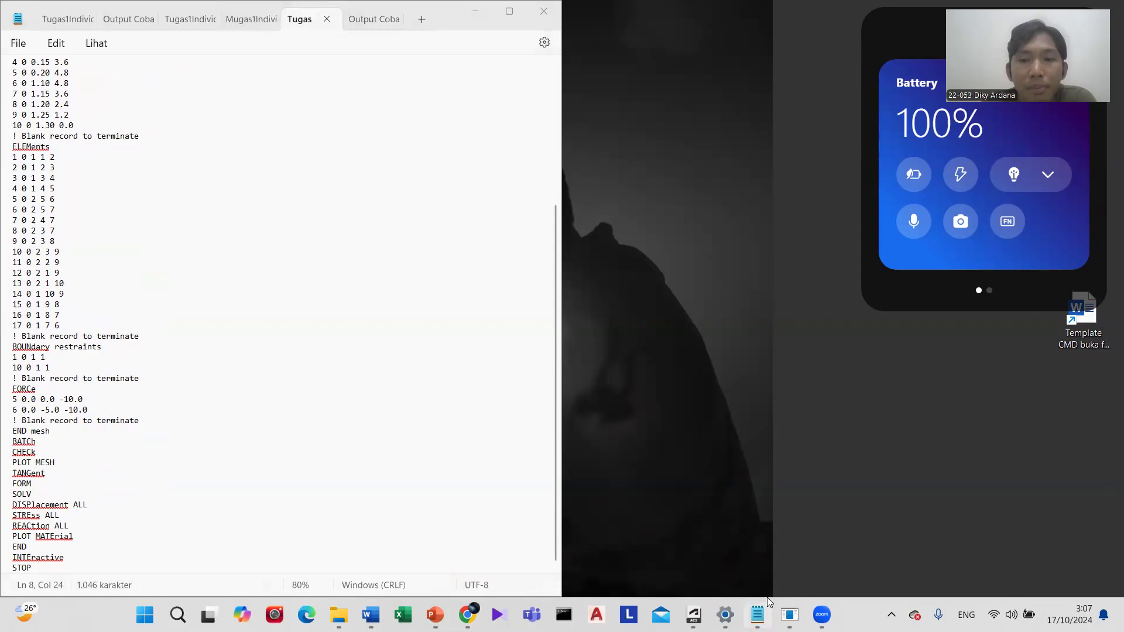
mouse_move(789, 615)
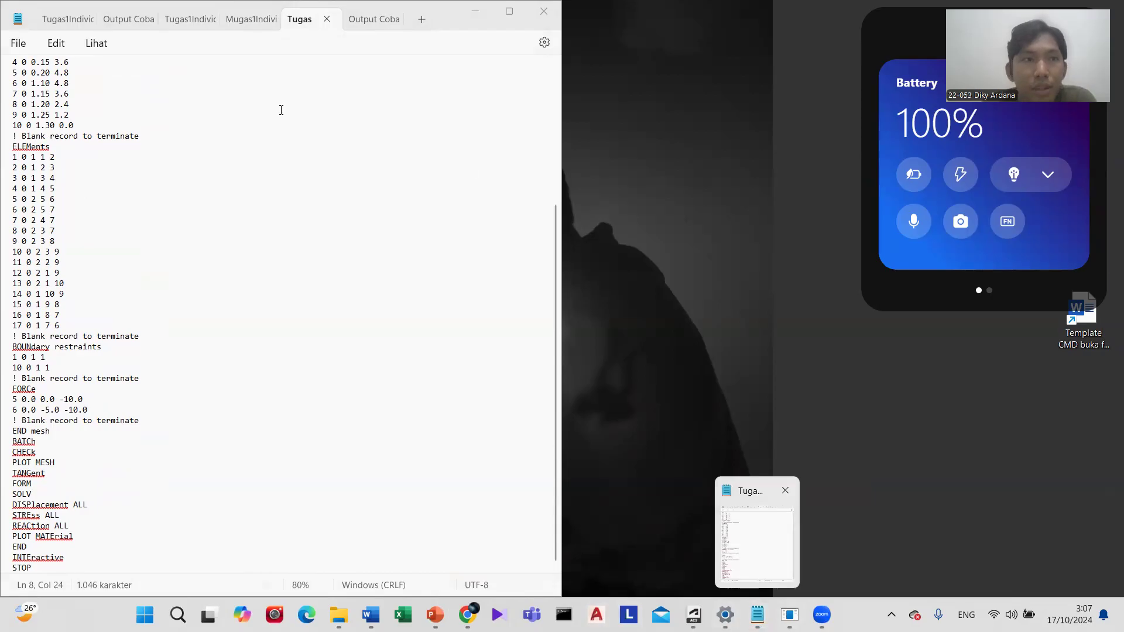
click(13, 23)
click(531, 114)
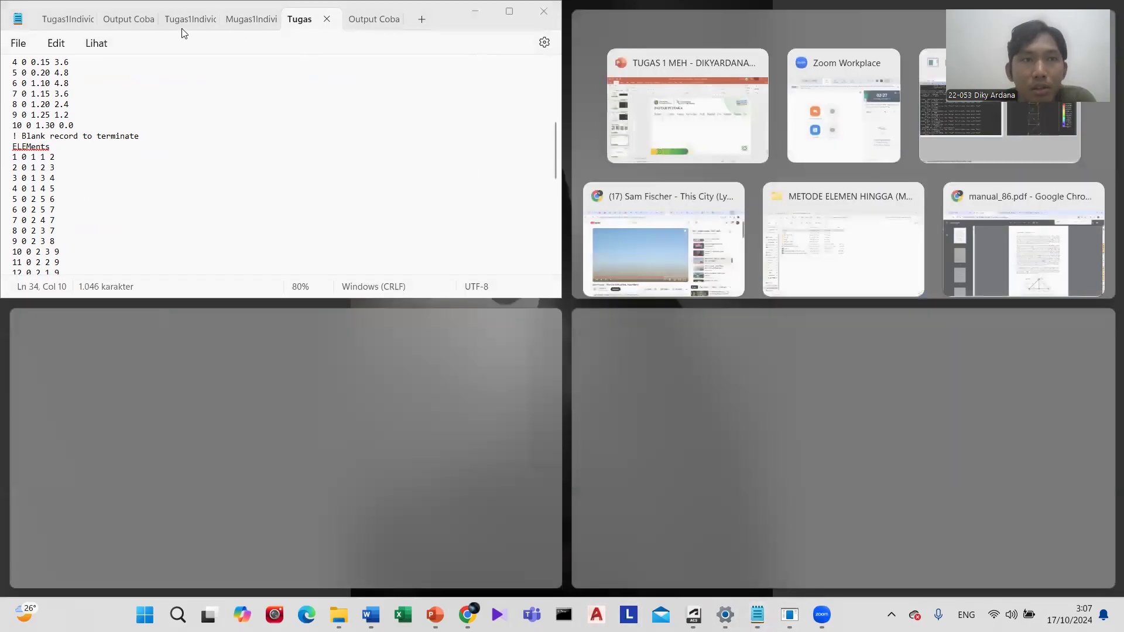
click(14, 17)
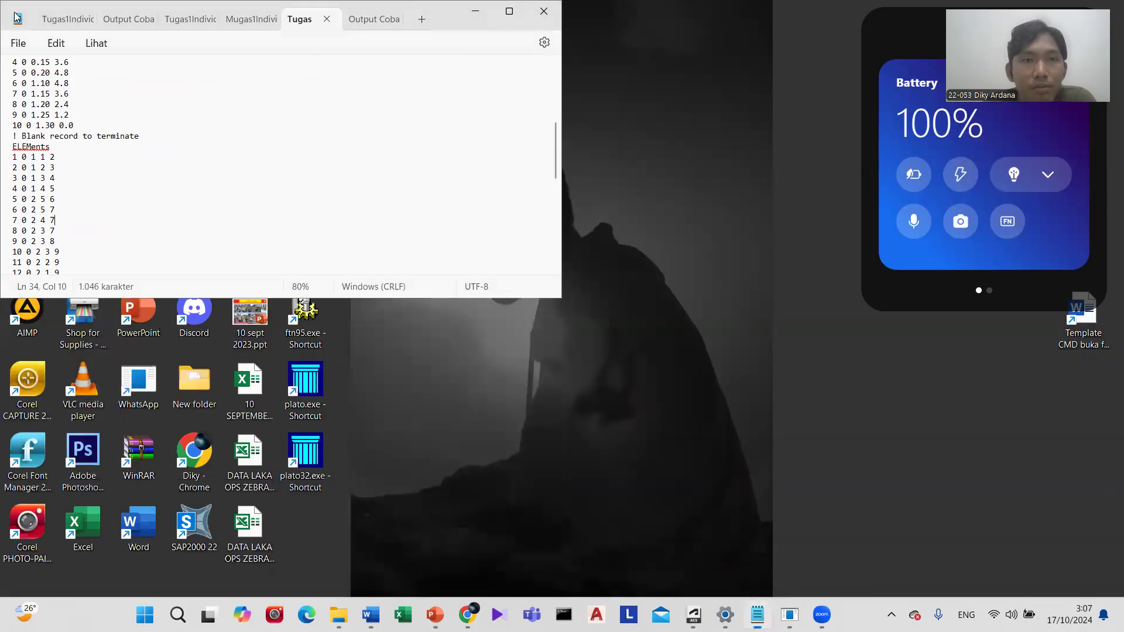
double_click(17, 17)
scroll(369, 343, up, 6)
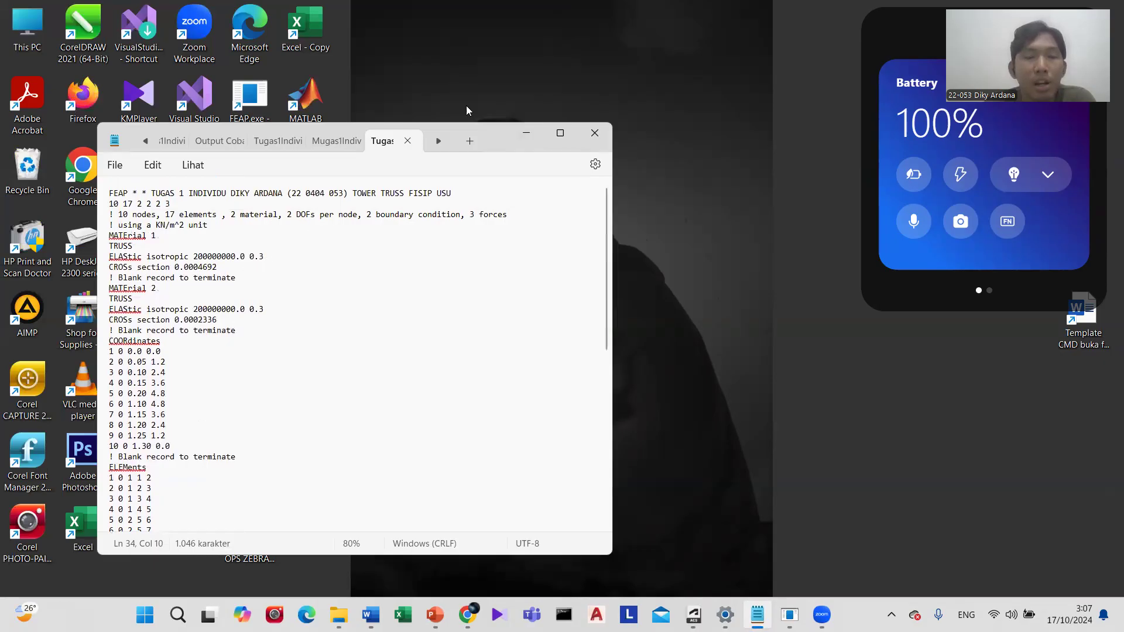
click(524, 131)
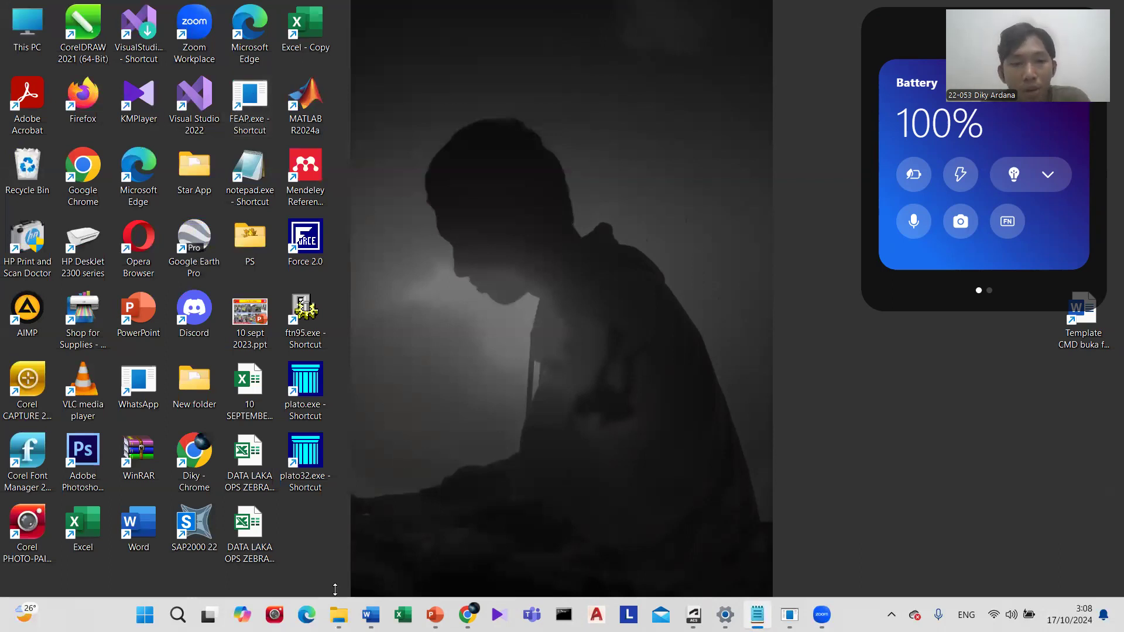
Open the Release folder under METODE ELEMEN HINGGA (MEH), build, FEAP, x64, and examine FEAP.exe and the input files stored with it.
mouse_move(331, 609)
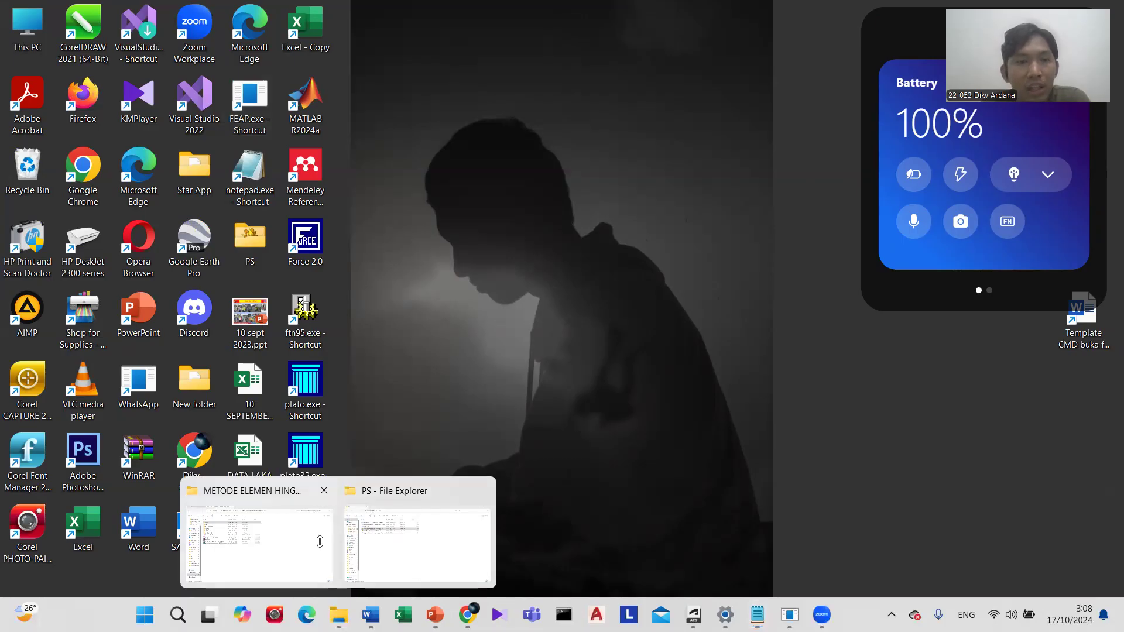
click(319, 539)
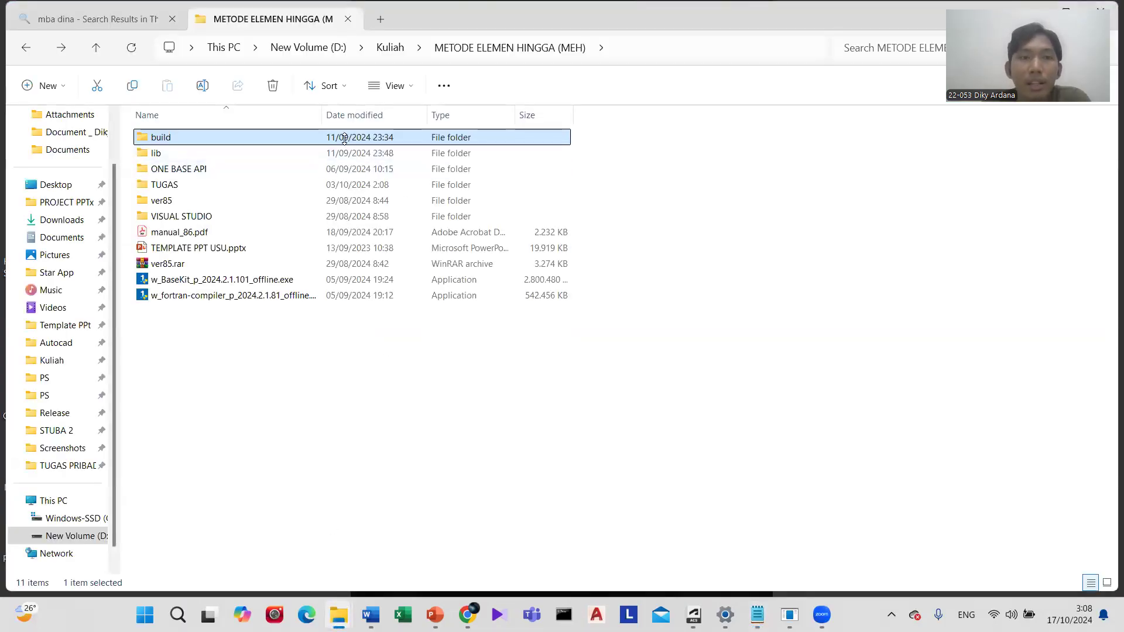
double_click(337, 138)
double_click(335, 140)
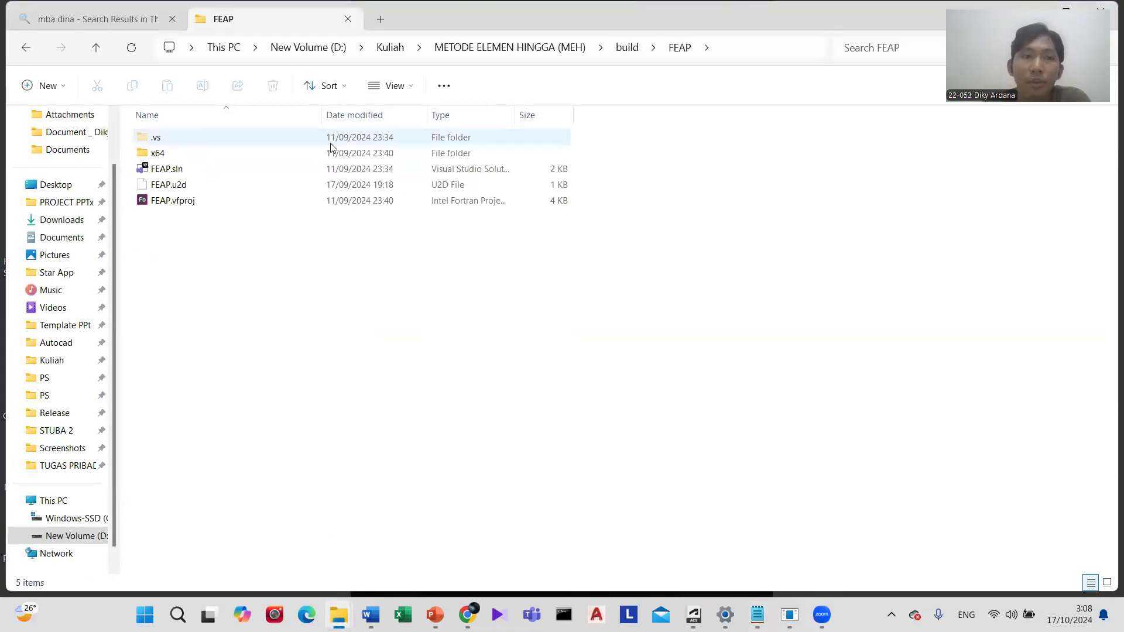
double_click(332, 156)
double_click(340, 139)
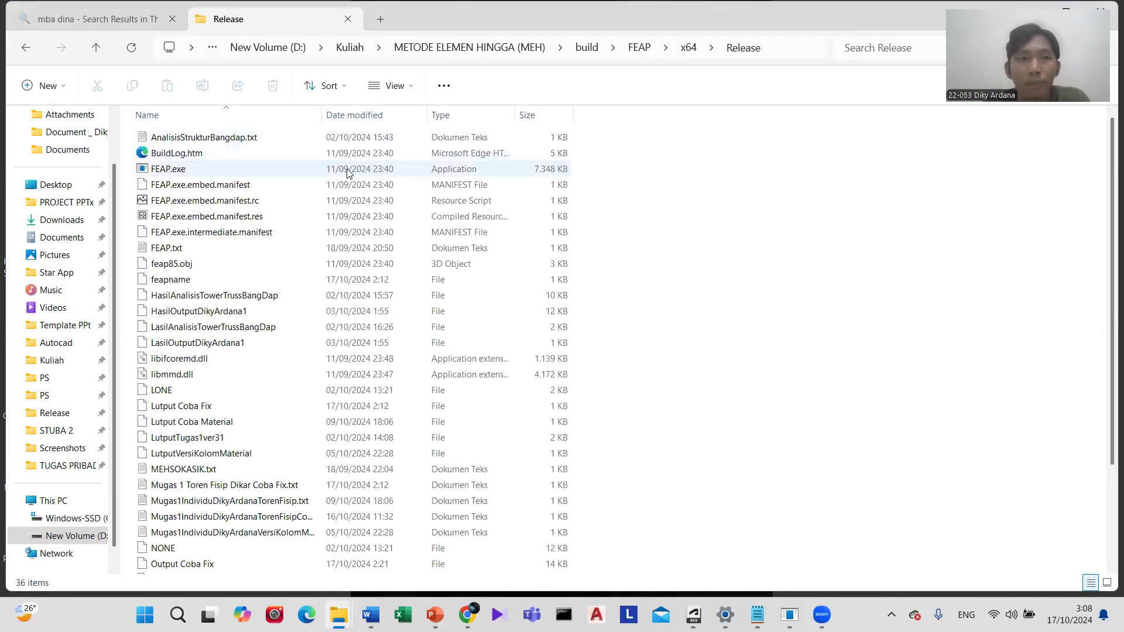
click(326, 170)
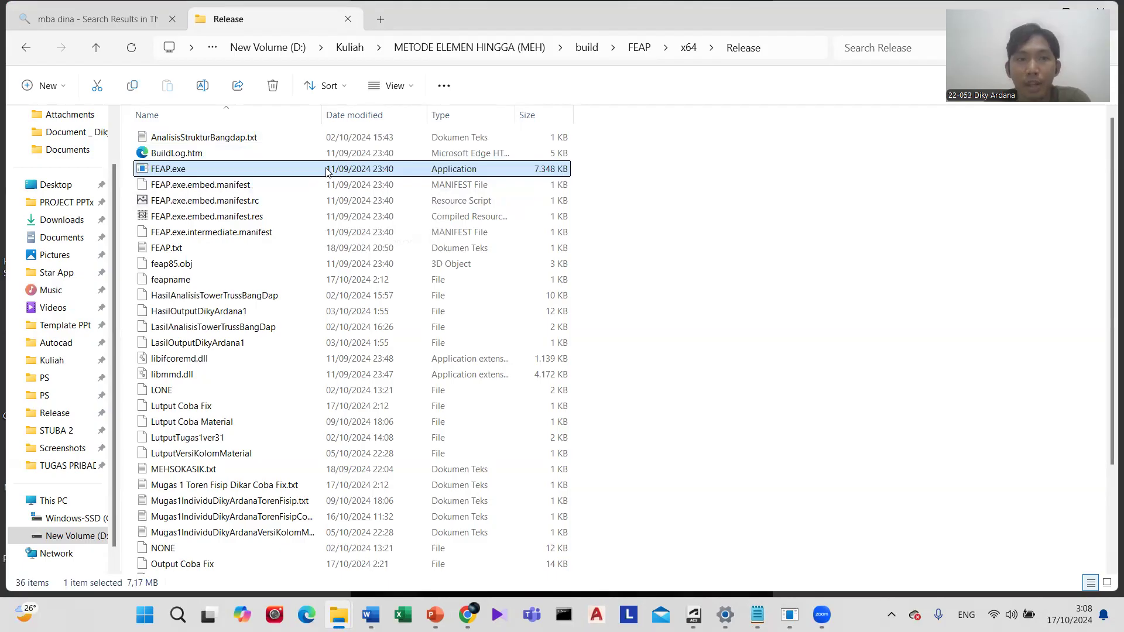
scroll(290, 282, down, 3)
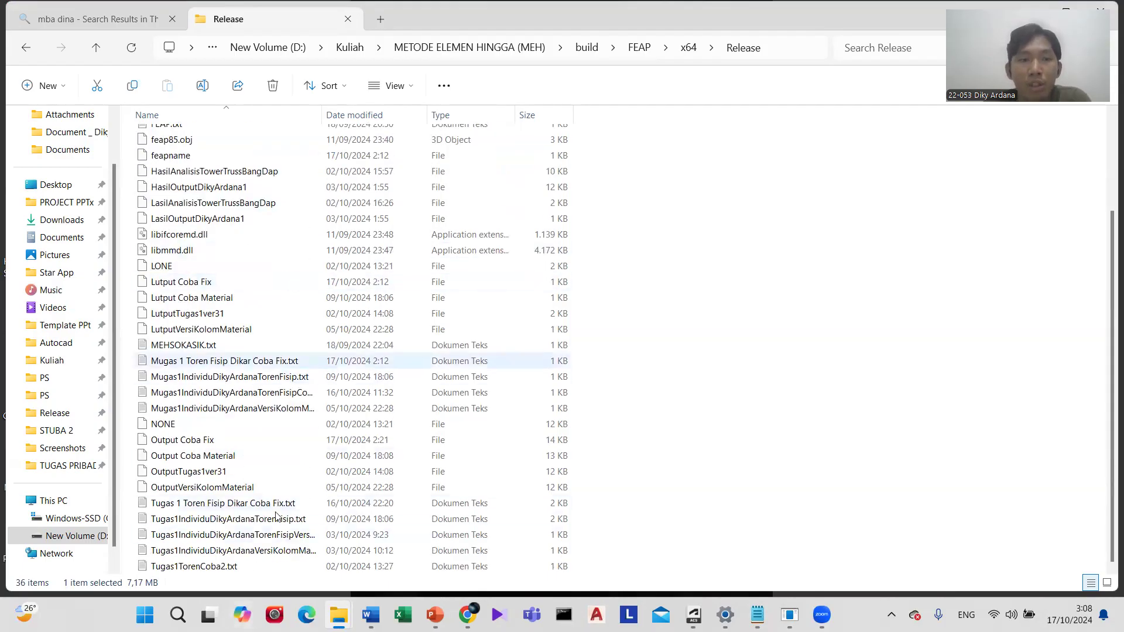
scroll(221, 377, up, 3)
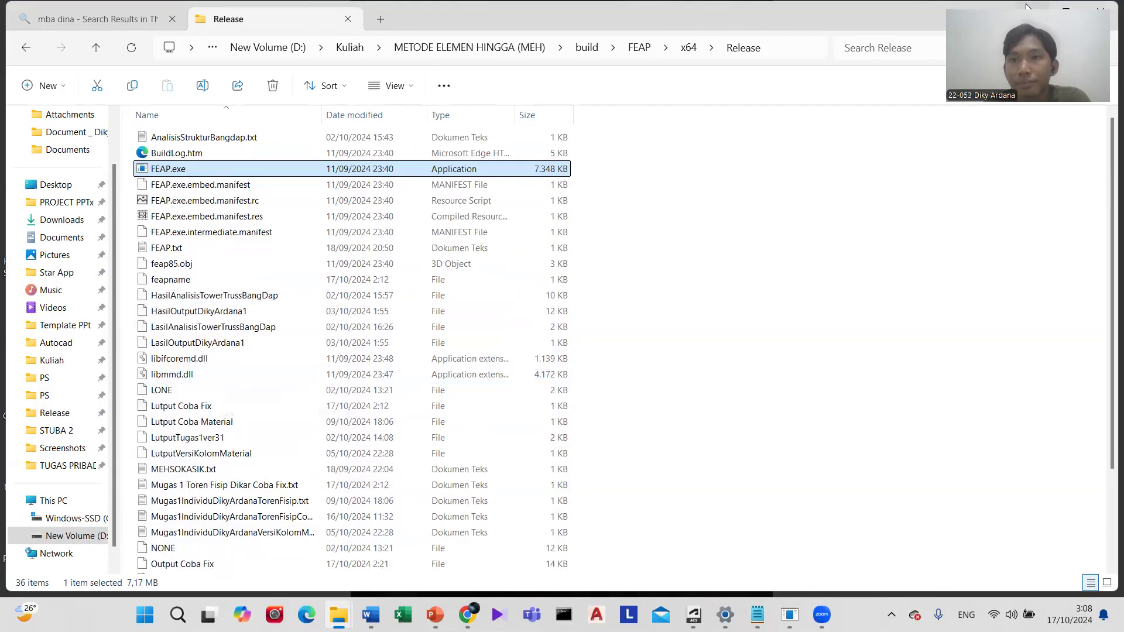
Launch FEAP from its desktop shortcut and choose to redefine all filenames.
key(super+d)
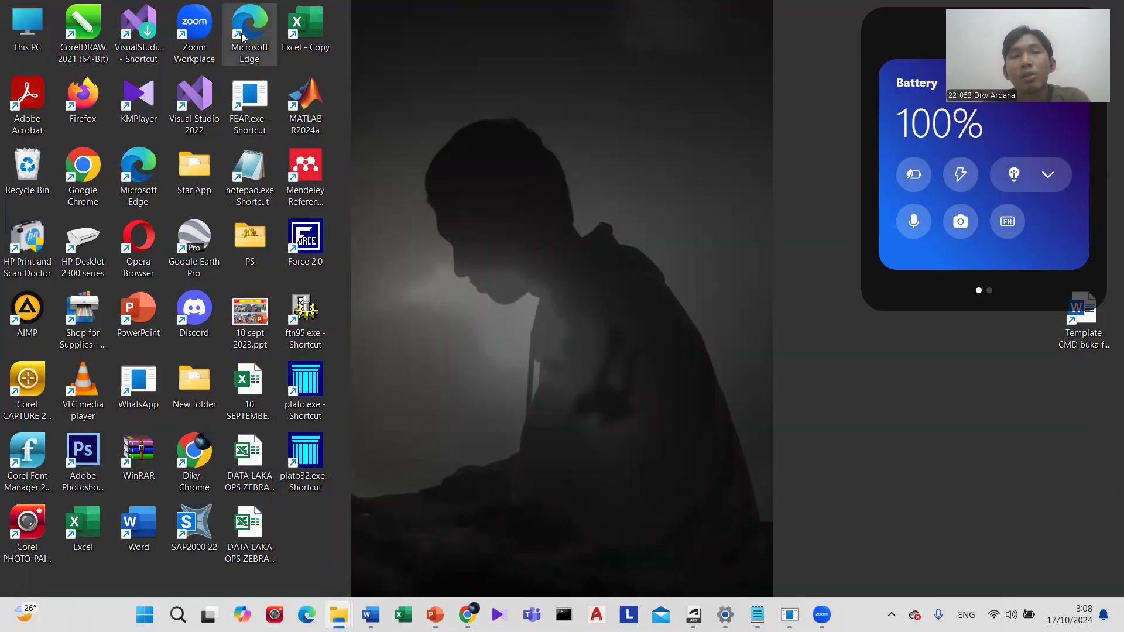
double_click(252, 94)
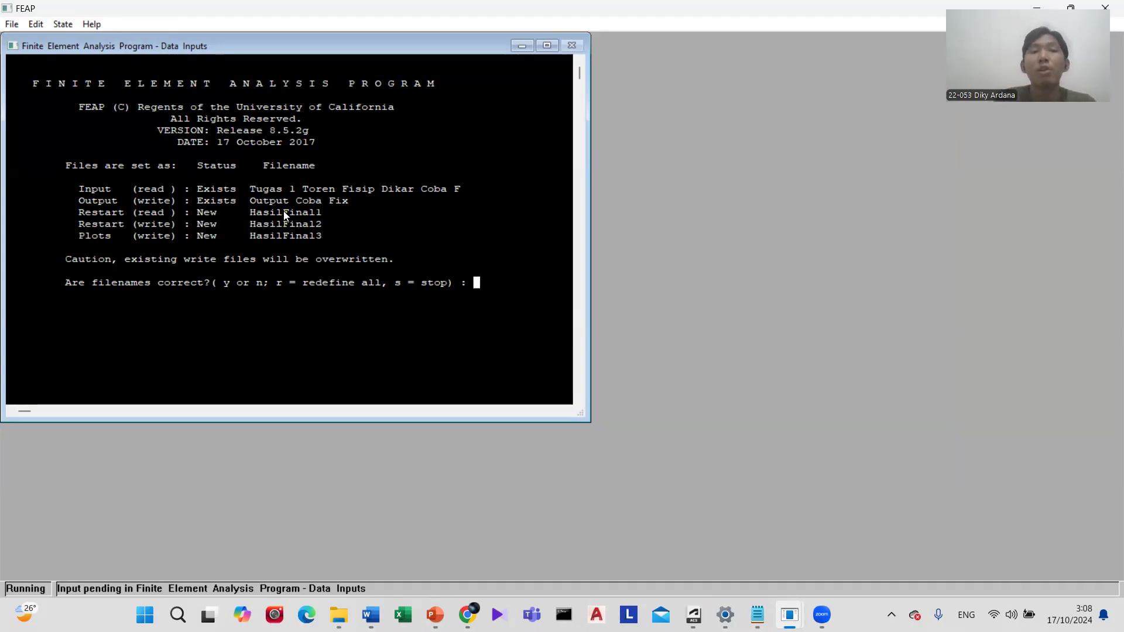
text(R)
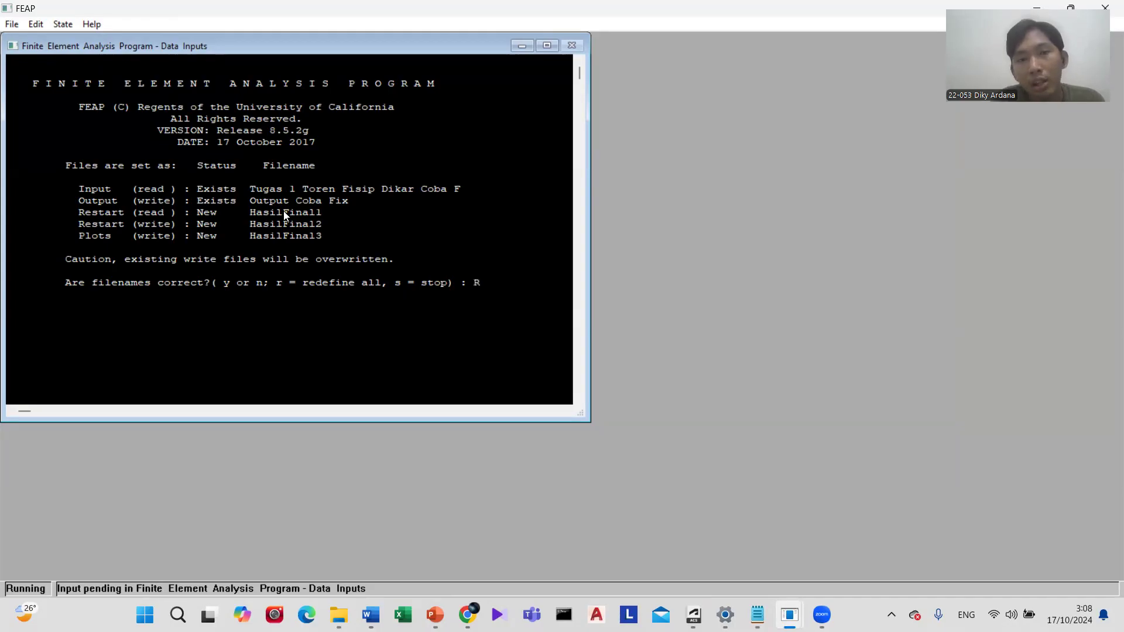
key(Return)
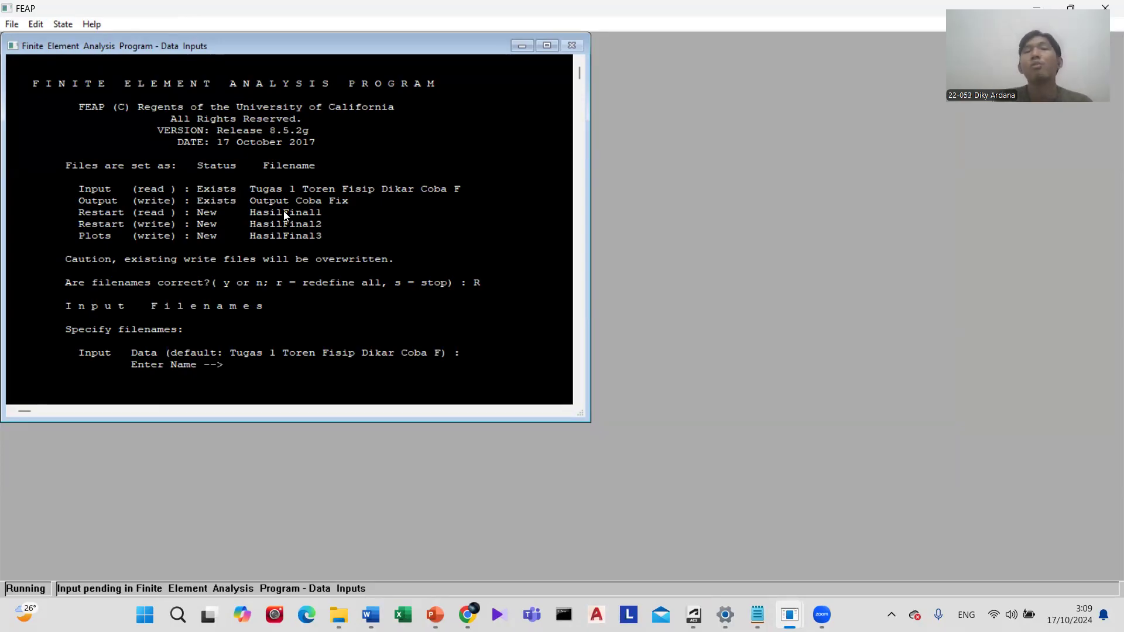
Specify Tugas 1 Toren Fisip Dikar Coba Fix.txt as the input data file.
key(Caps_Lock)
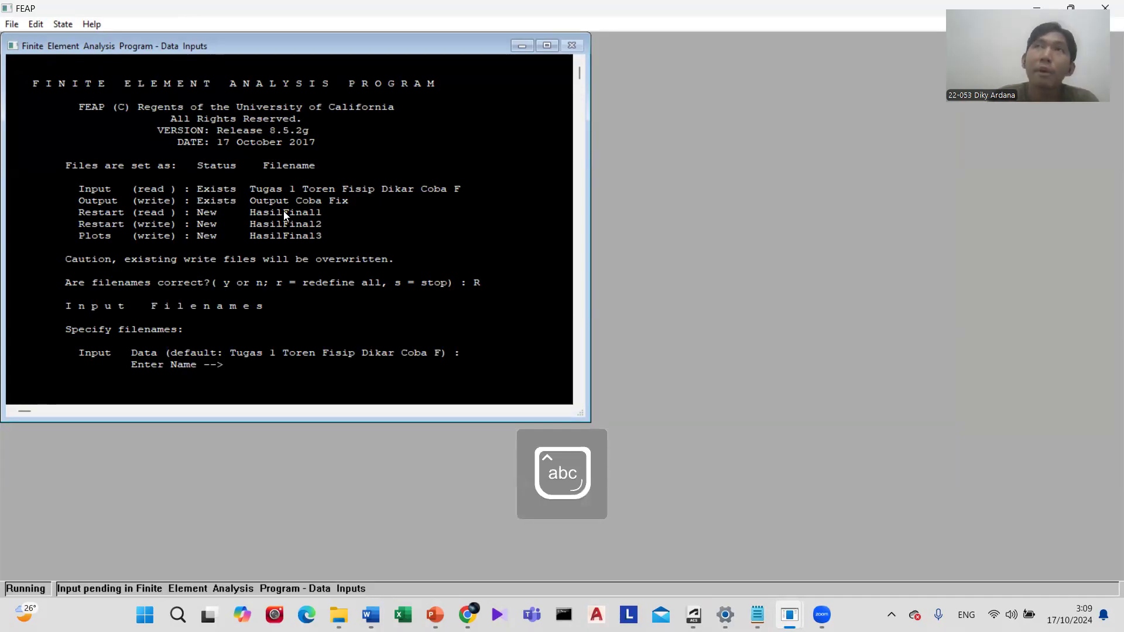
text(Tugas 1 Toren Fisi)
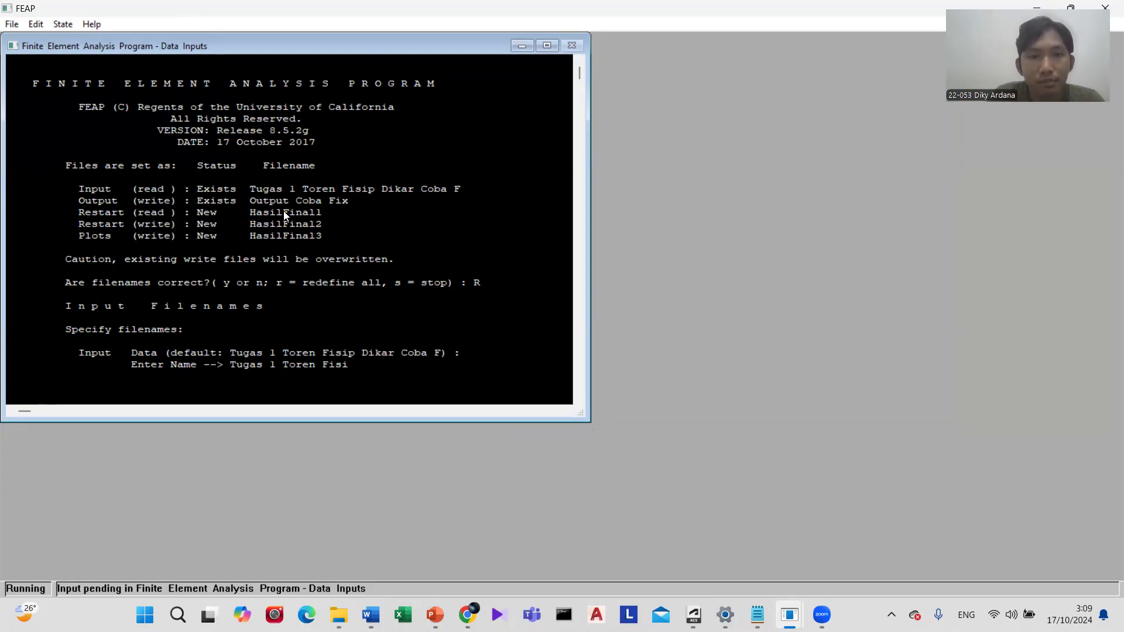
text(p DIkar)
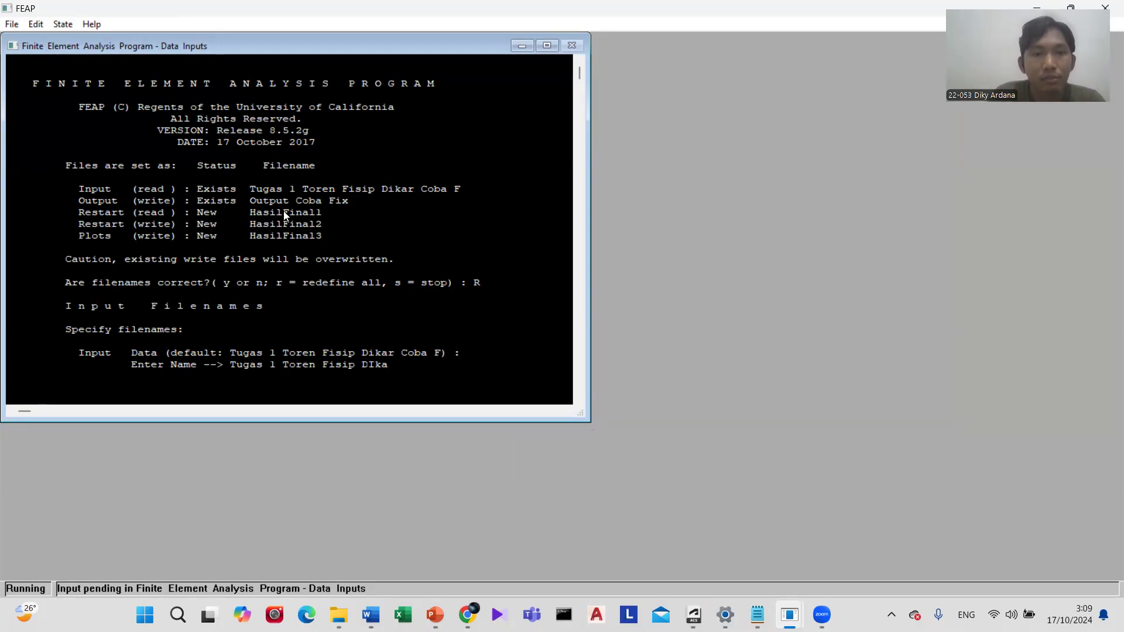
key(BackSpace)
key(BackSpace)
key(BackSpace)
key(BackSpace)
text(ikar)
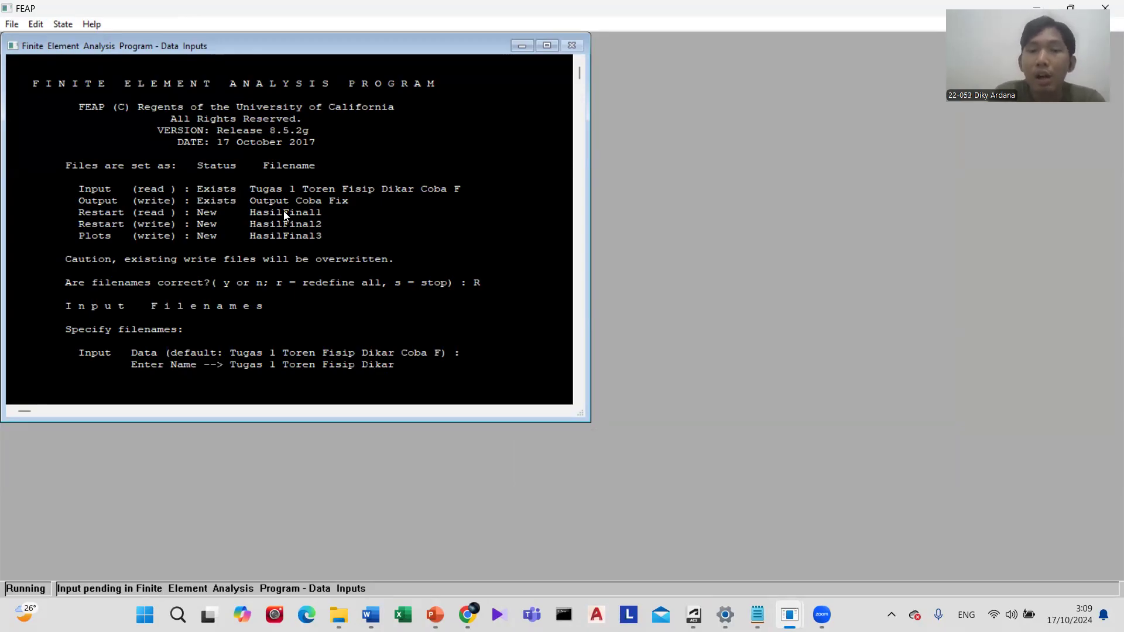
text( Coba)
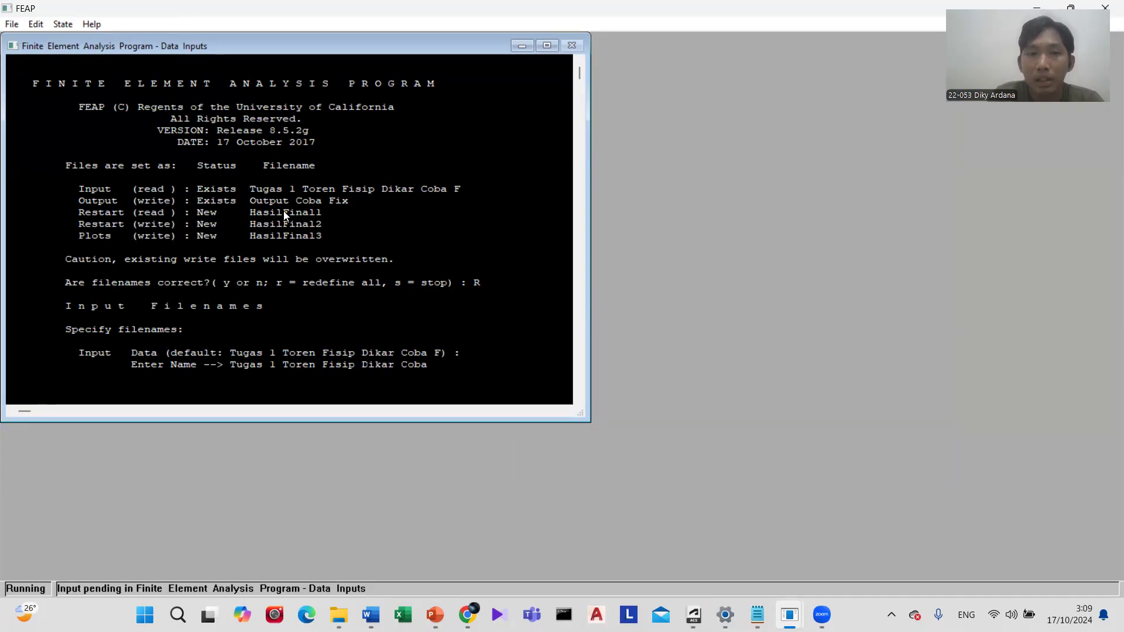
text( Fix)
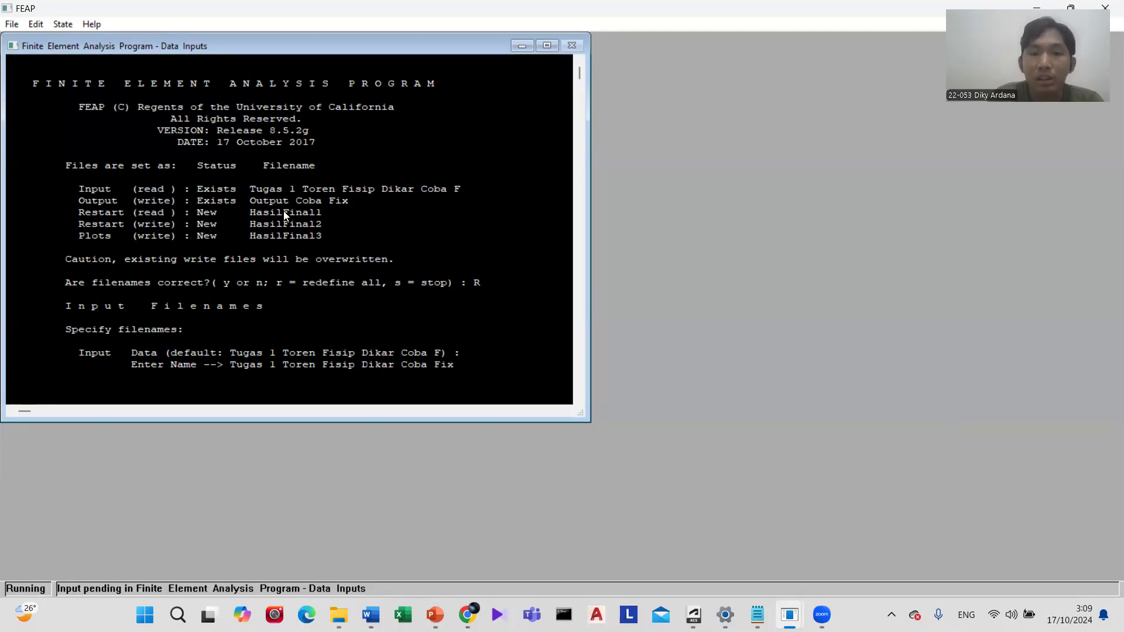
text(.txt)
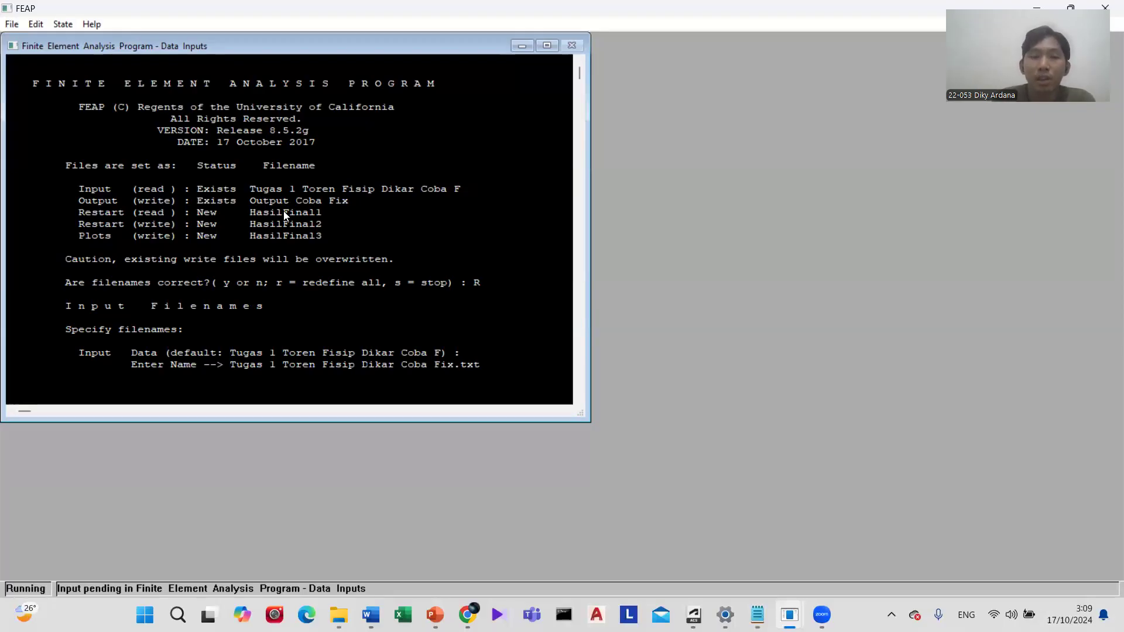
key(Return)
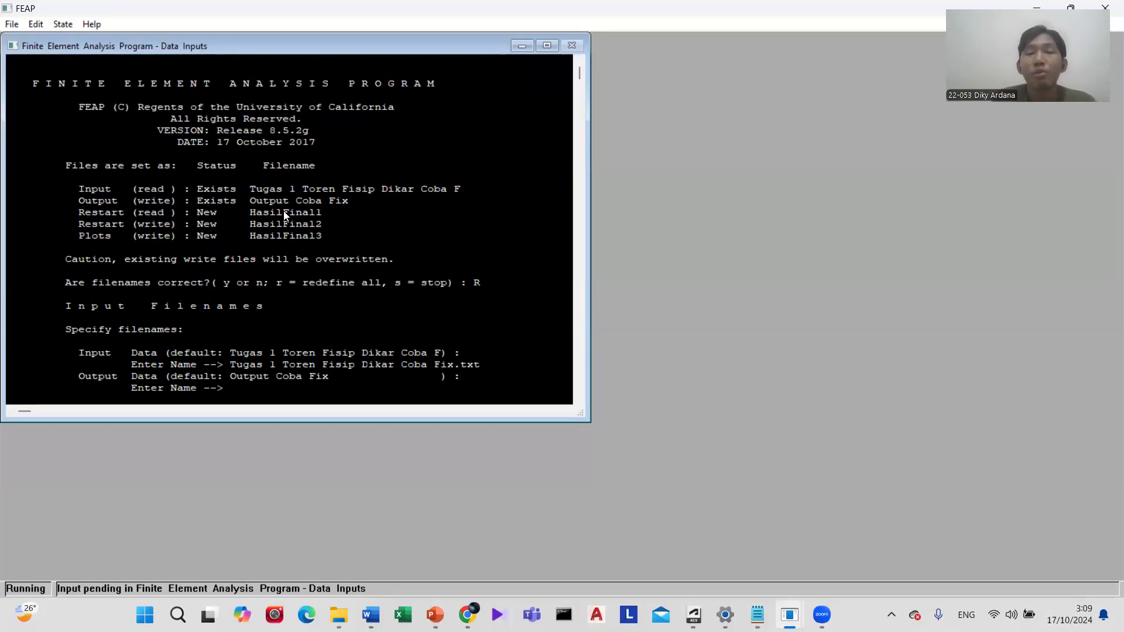
Specify Output Coba Fix Tes ke 2 as the output data file.
text(Outpu)
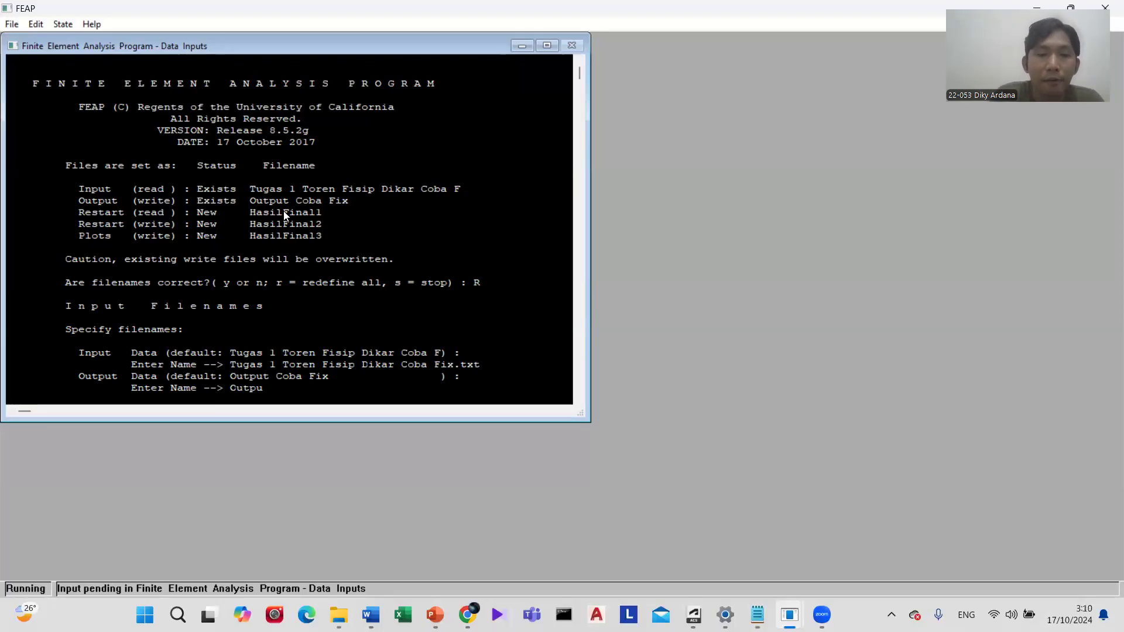
text(t Coba Fix)
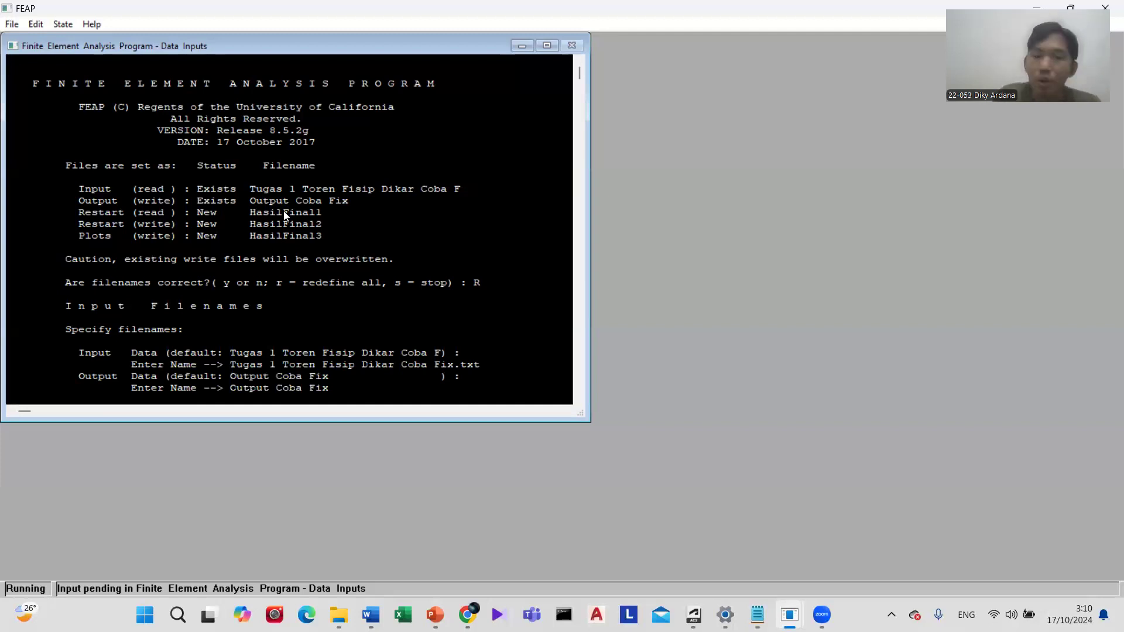
text(ke 2)
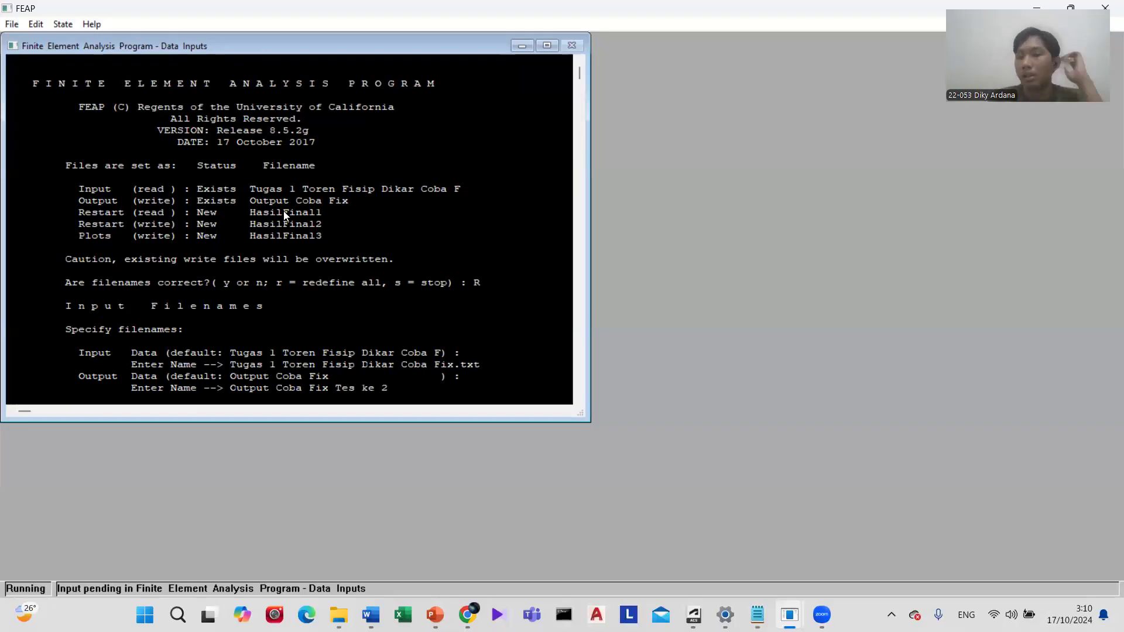
key(Return)
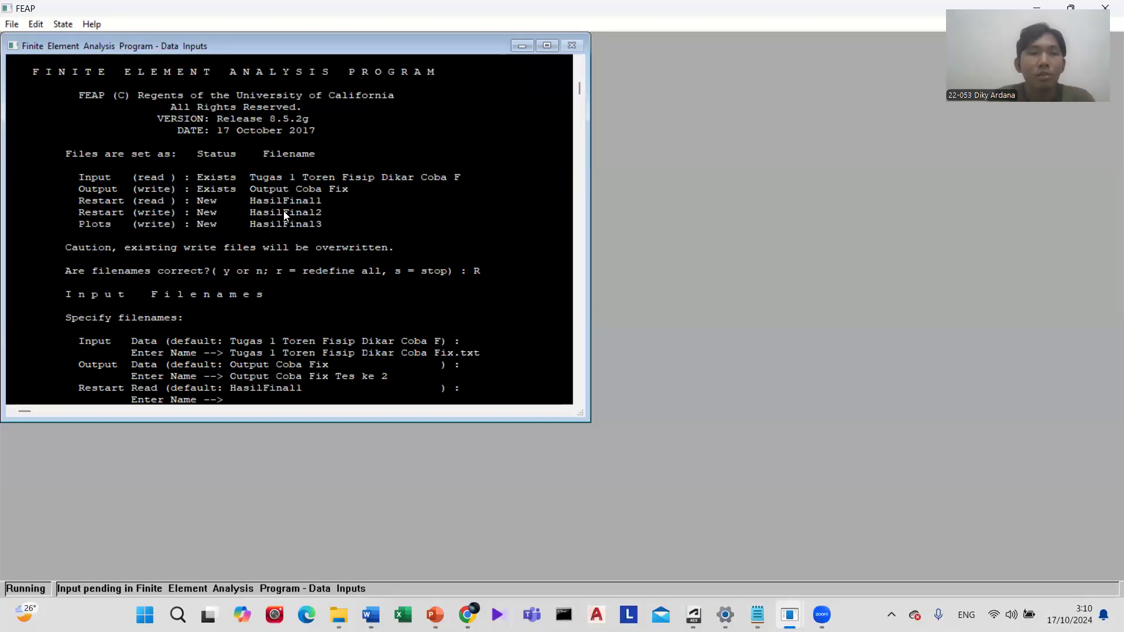
Keep the default names HasilFinal1, HasilFinal2 and HasilFinal3 for the restart read, restart save and plot files.
key(Return)
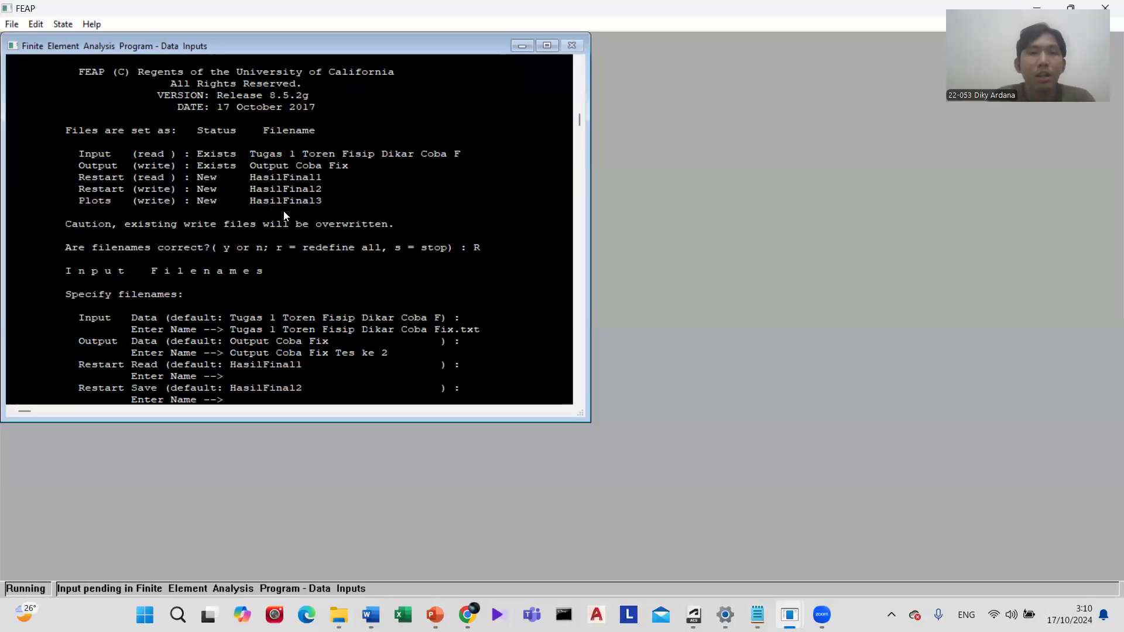
key(Return)
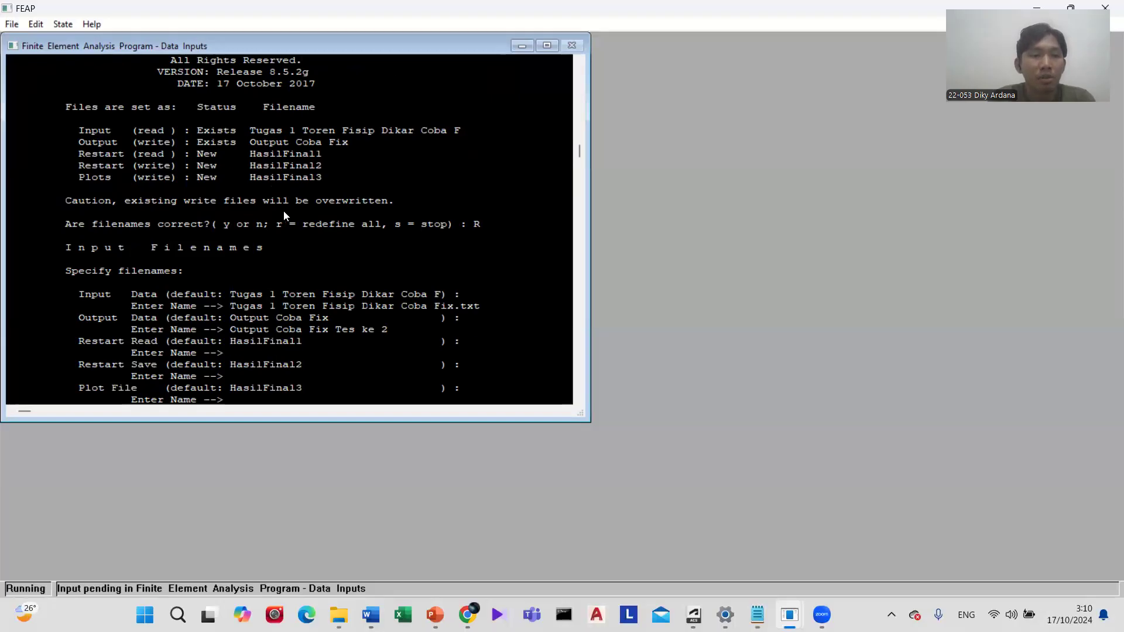
key(Return)
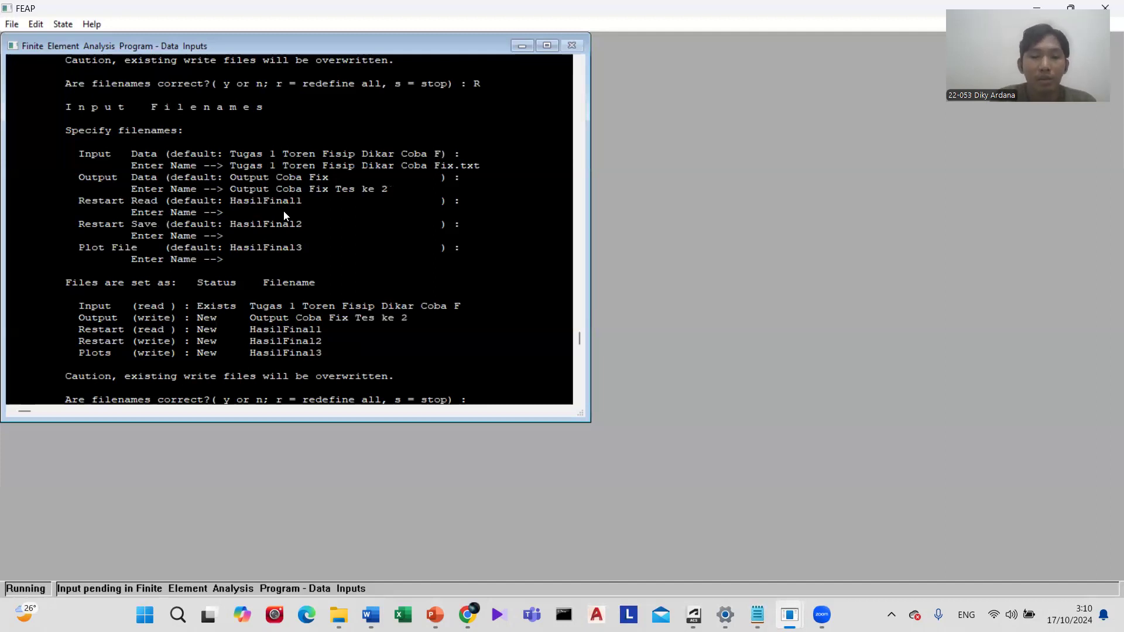
Confirm the filenames to run the FEAP problem, and move the FEAP Plots window clear of the data inputs window.
text(y)
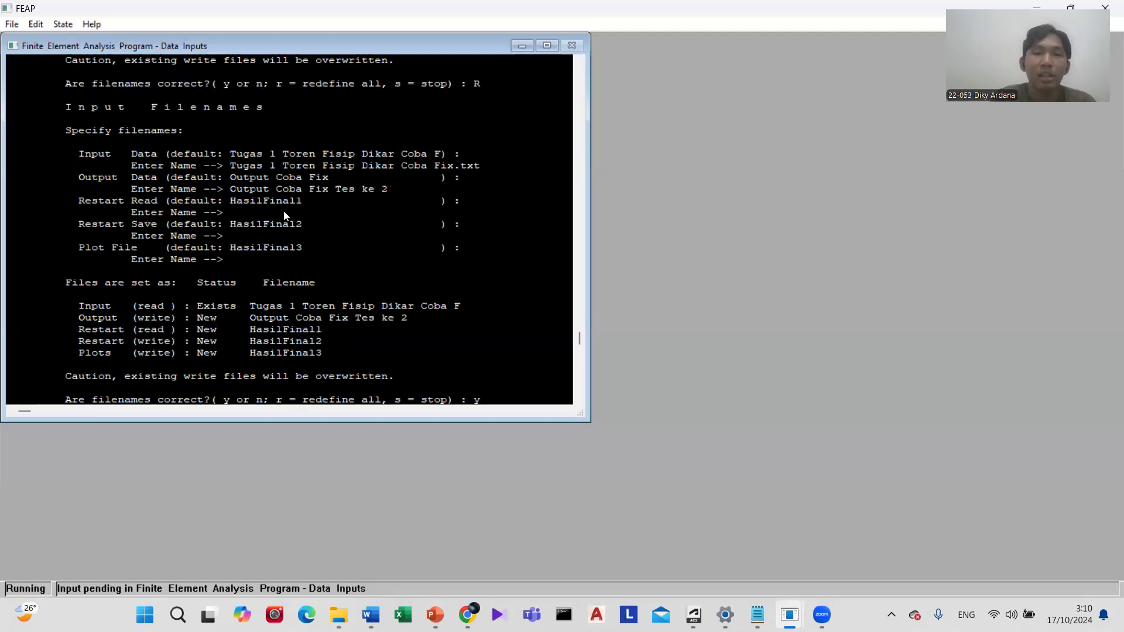
key(Return)
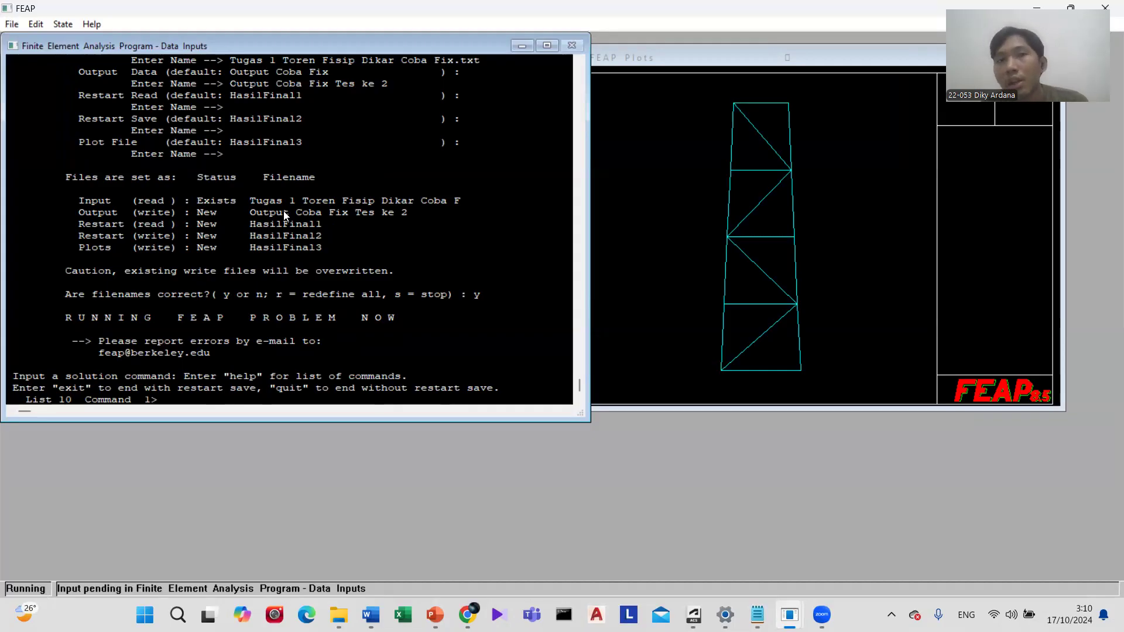
click(748, 64)
drag(748, 64, 788, 58)
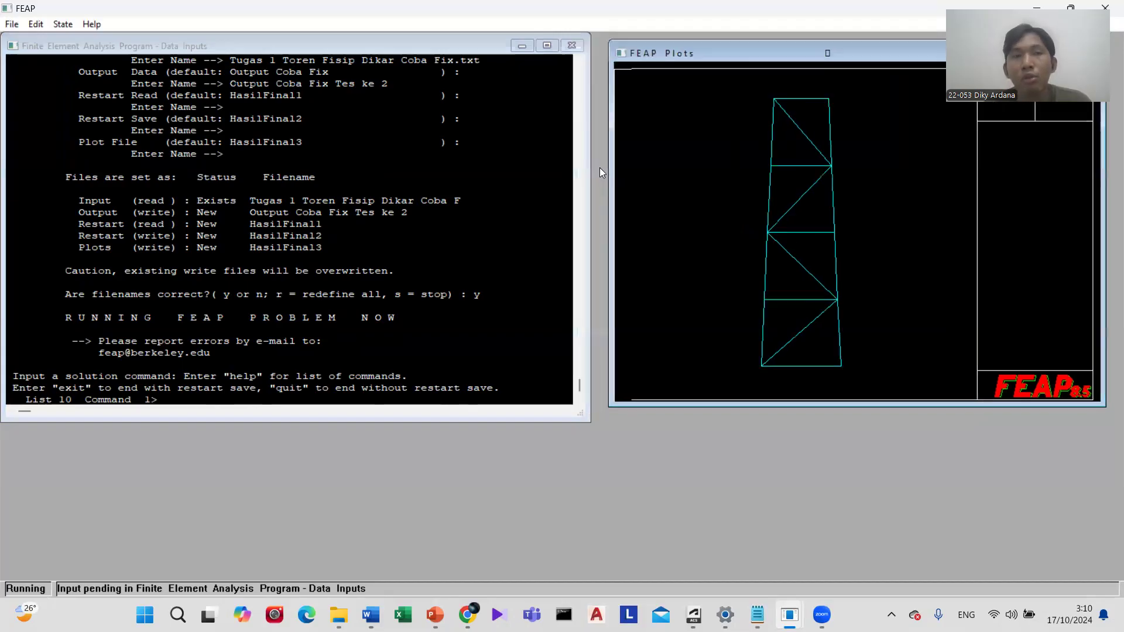
click(377, 363)
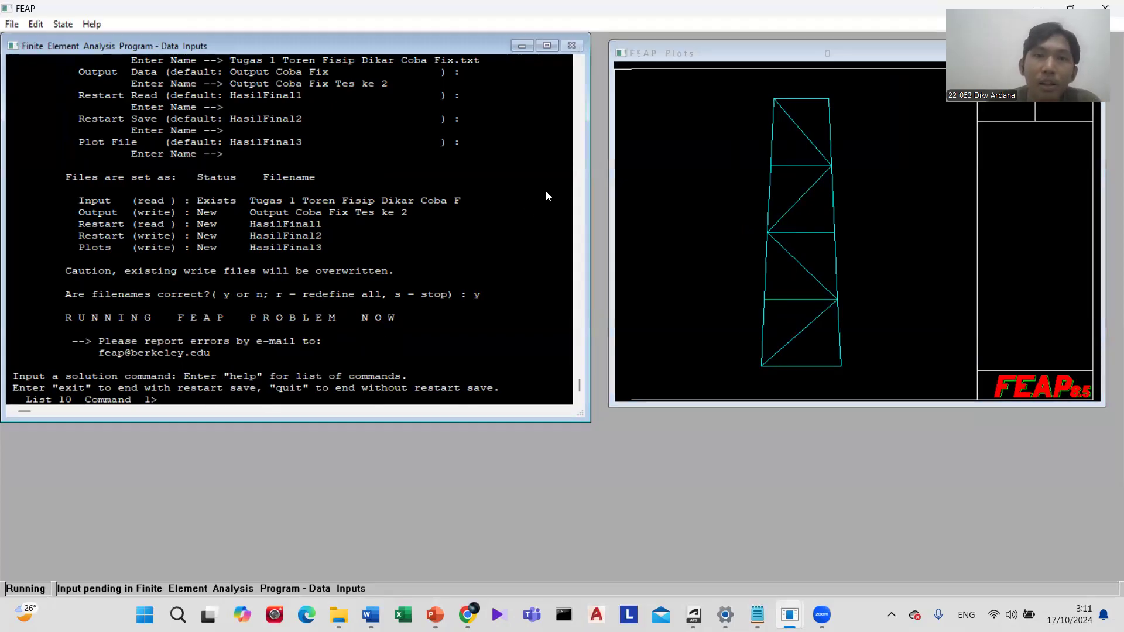
click(677, 141)
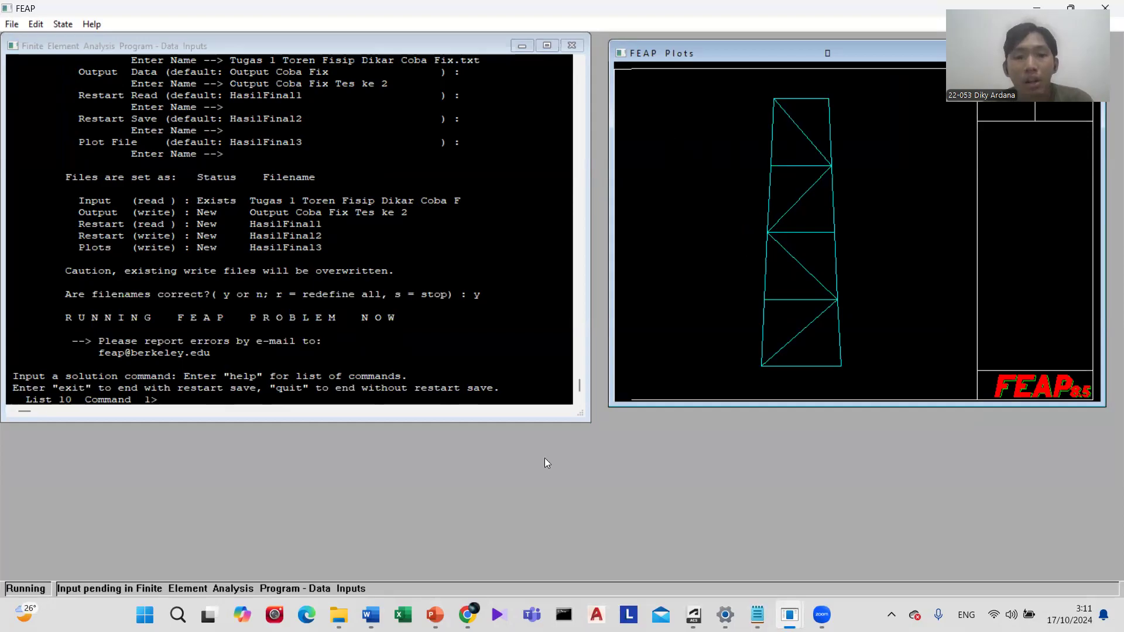
Open Output Coba Fix Tes ke 2 from the Release folder in Notepad, review the analysis output, and return to FEAP.
mouse_move(338, 615)
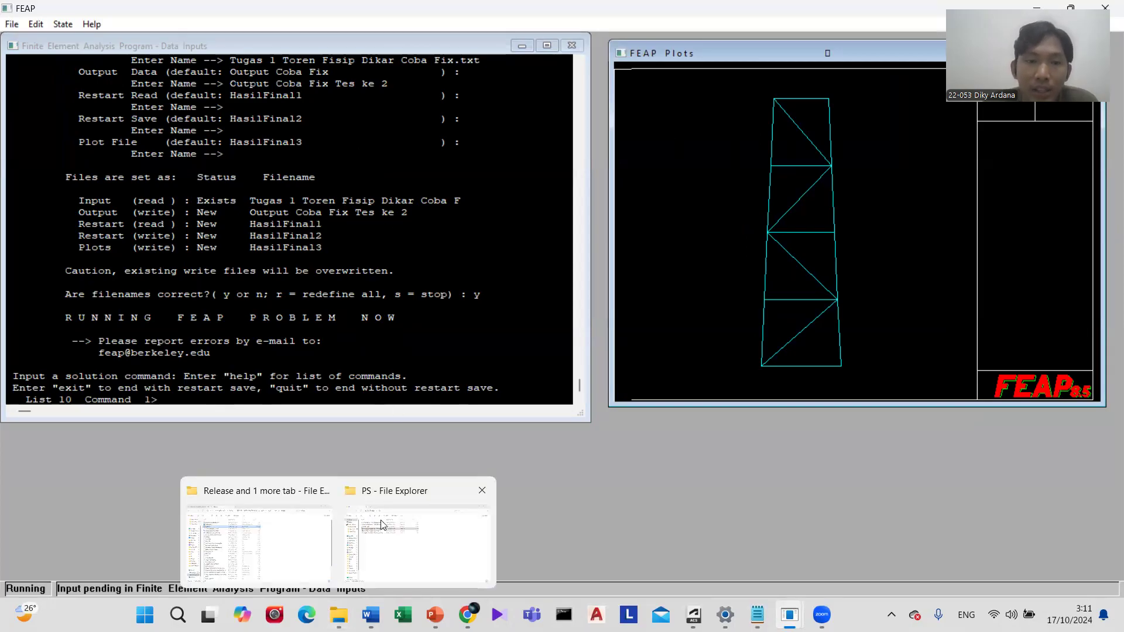
click(308, 492)
scroll(311, 347, down, 3)
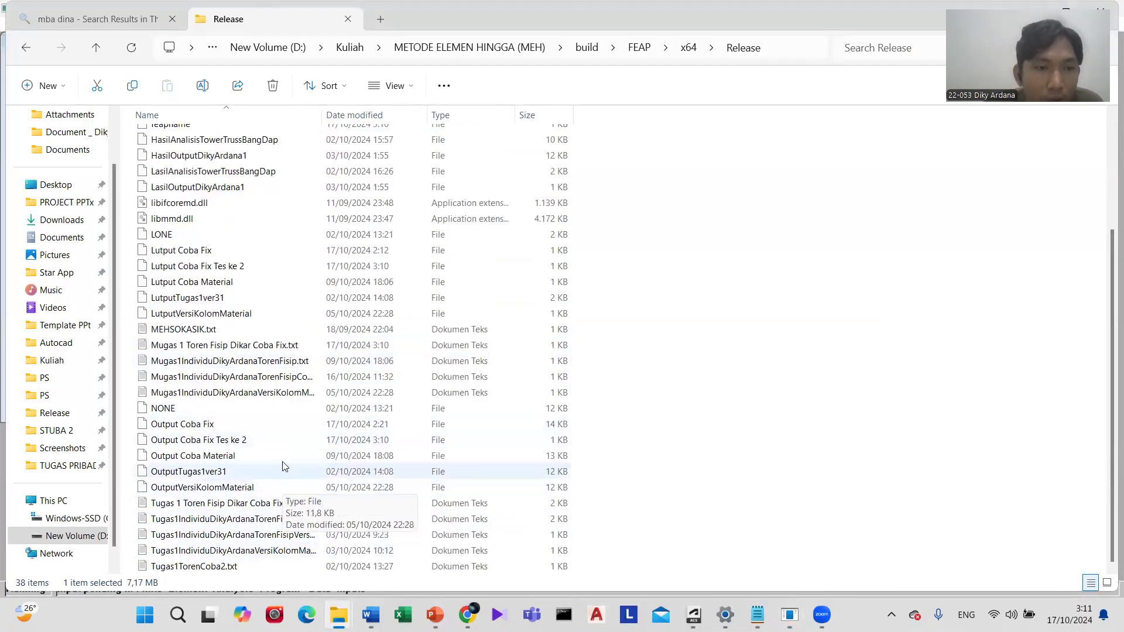
double_click(286, 441)
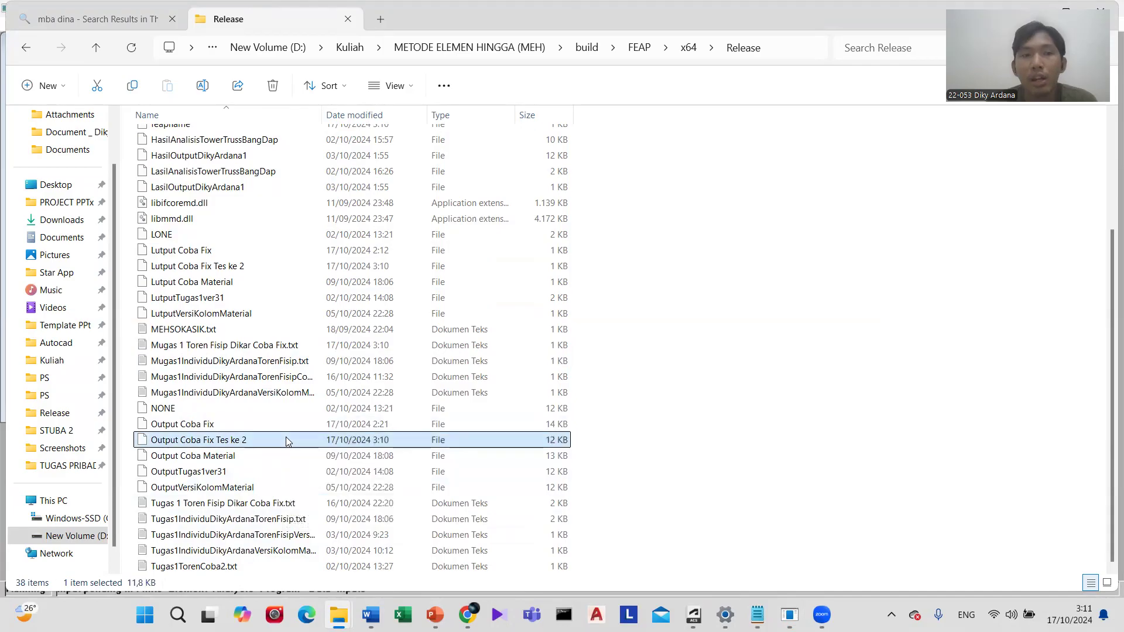
click(462, 497)
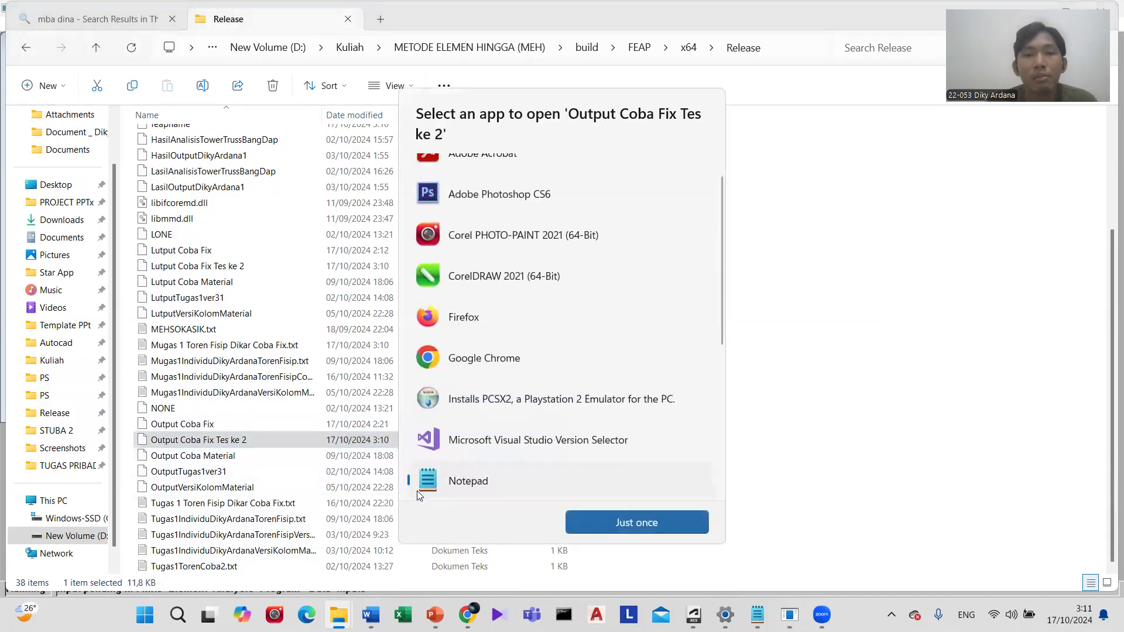
click(585, 528)
scroll(333, 296, down, 20)
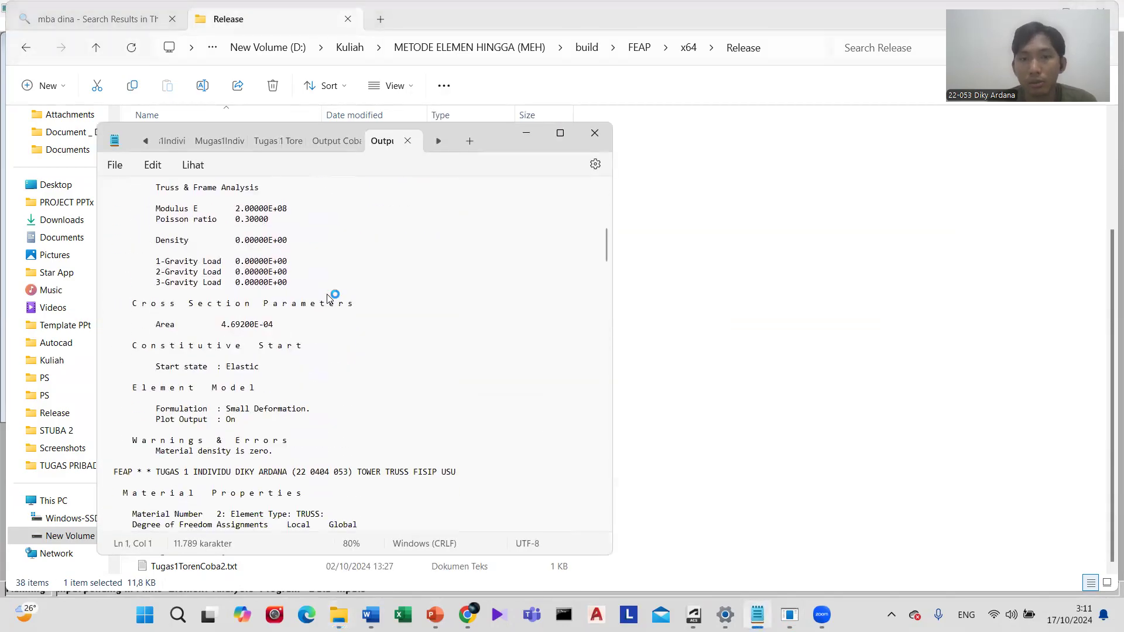
scroll(329, 299, down, 15)
click(714, 240)
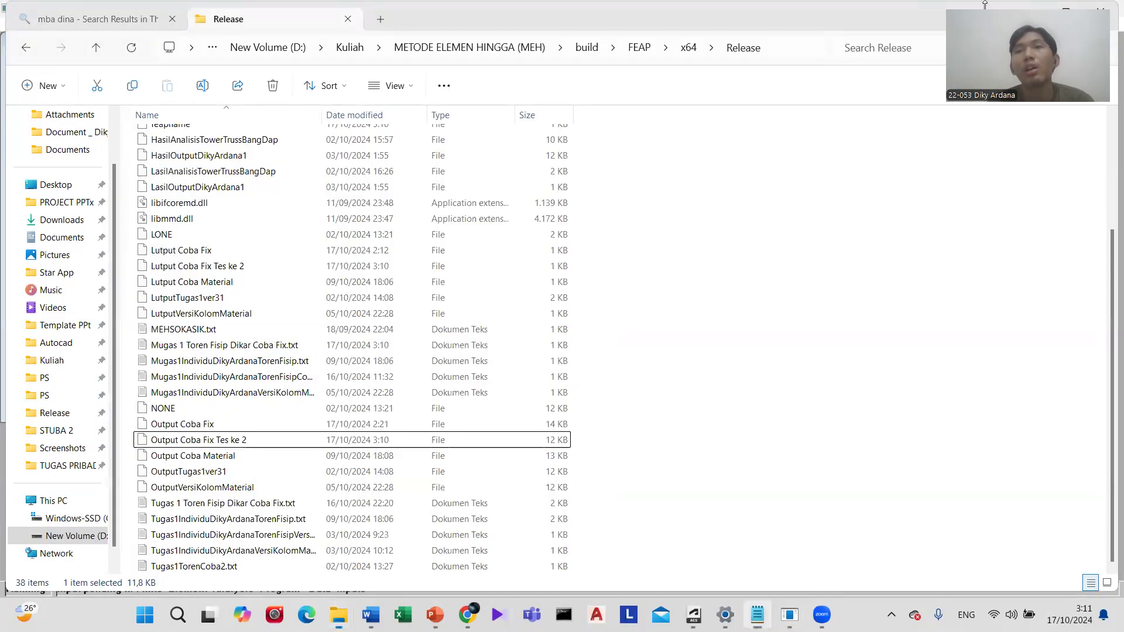
double_click(1030, 7)
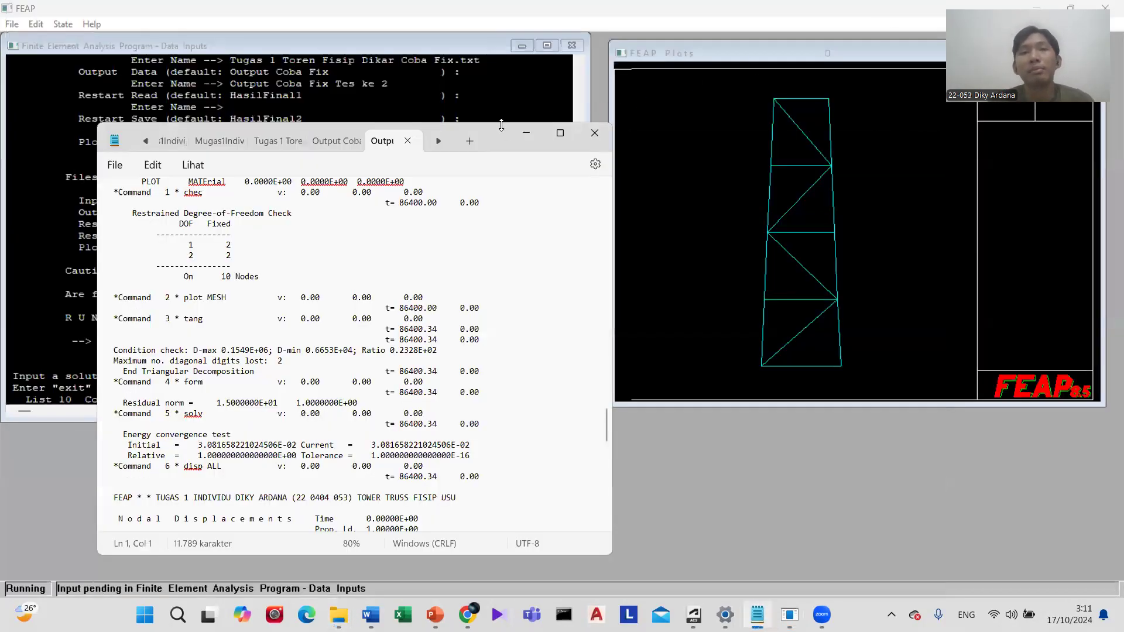
click(523, 137)
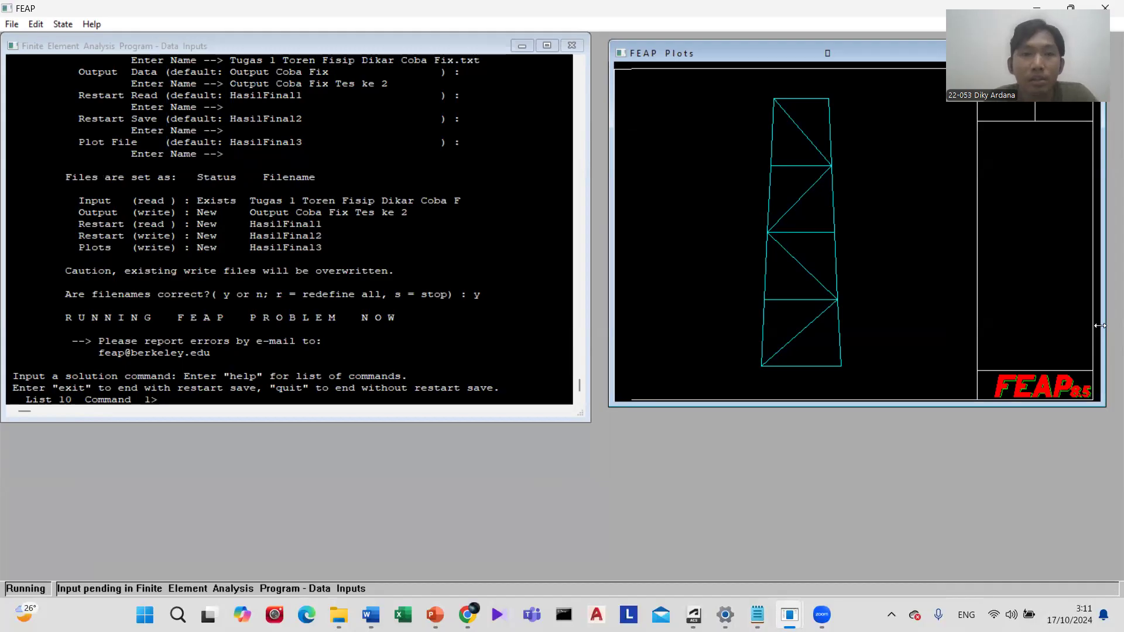
Enter PLOT mode and label the truss with its node and element numbers using Node and Elem.
click(452, 338)
text(PLCT)
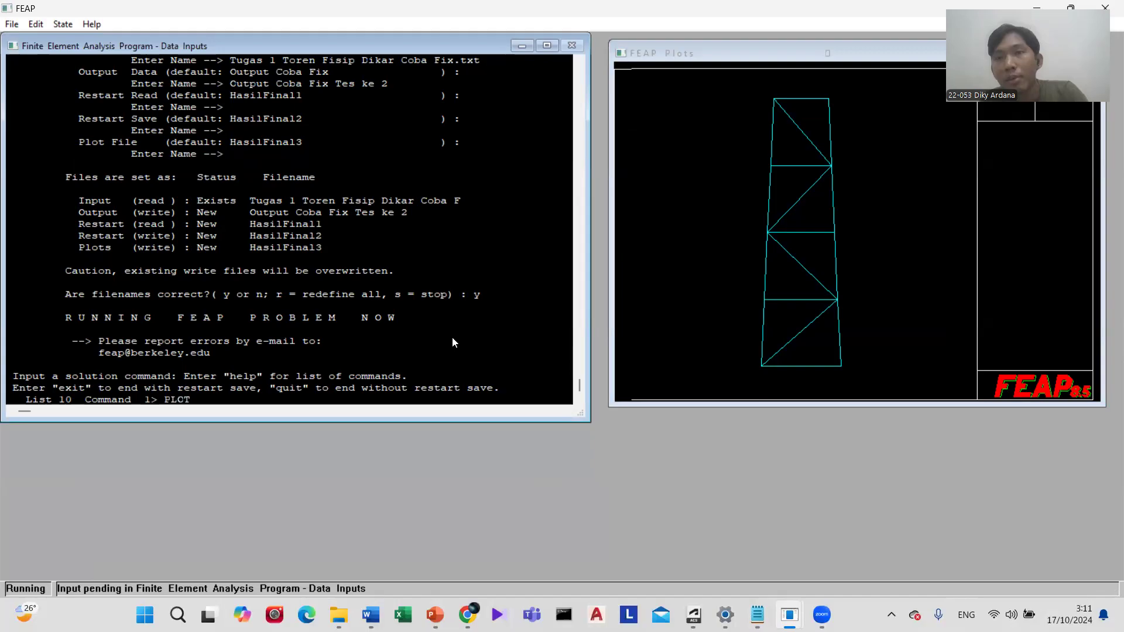
key(Return)
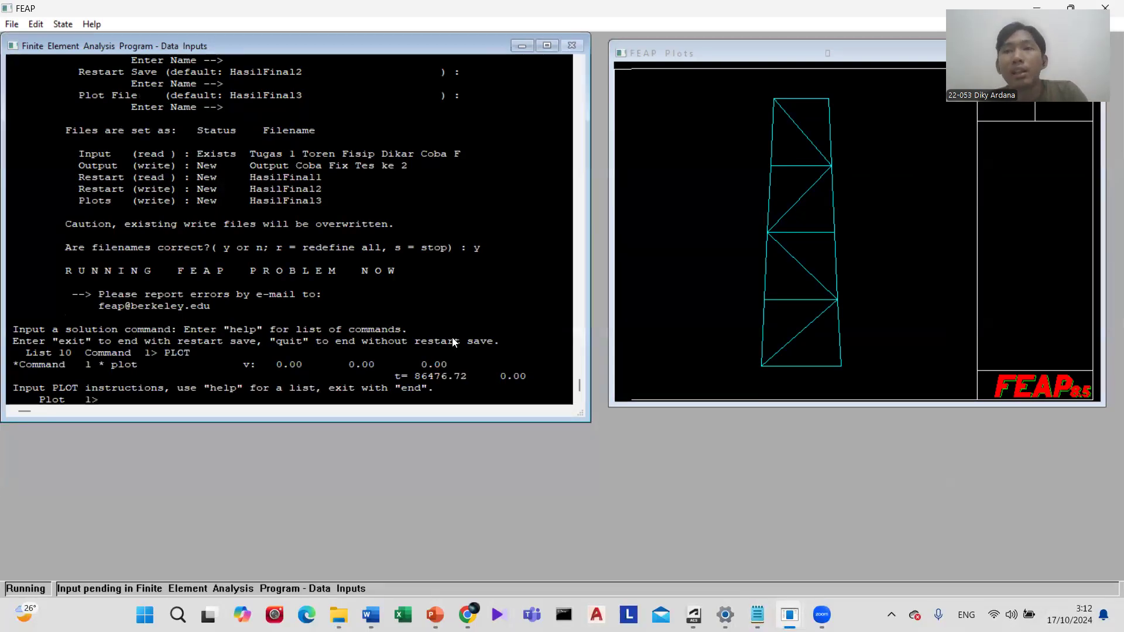
text(Node)
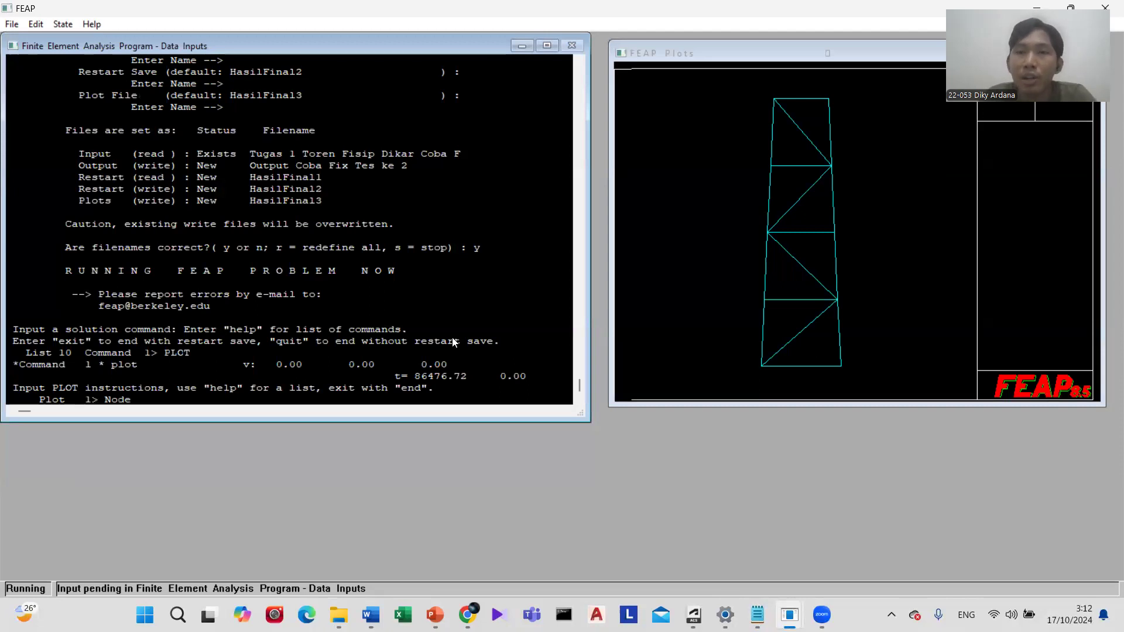
key(Return)
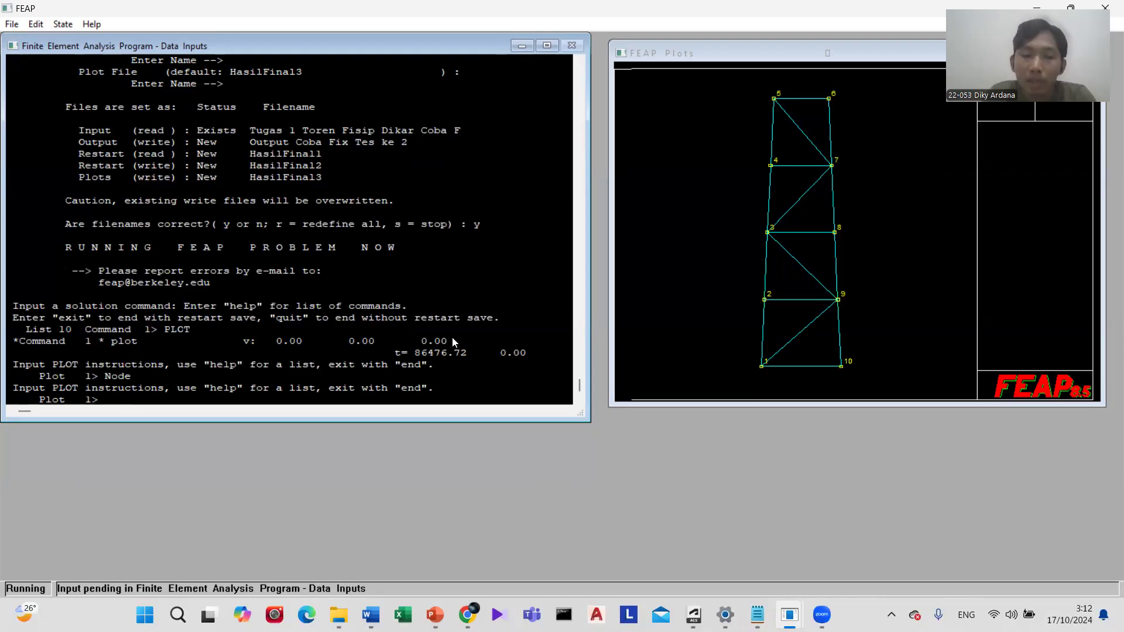
text(Elem)
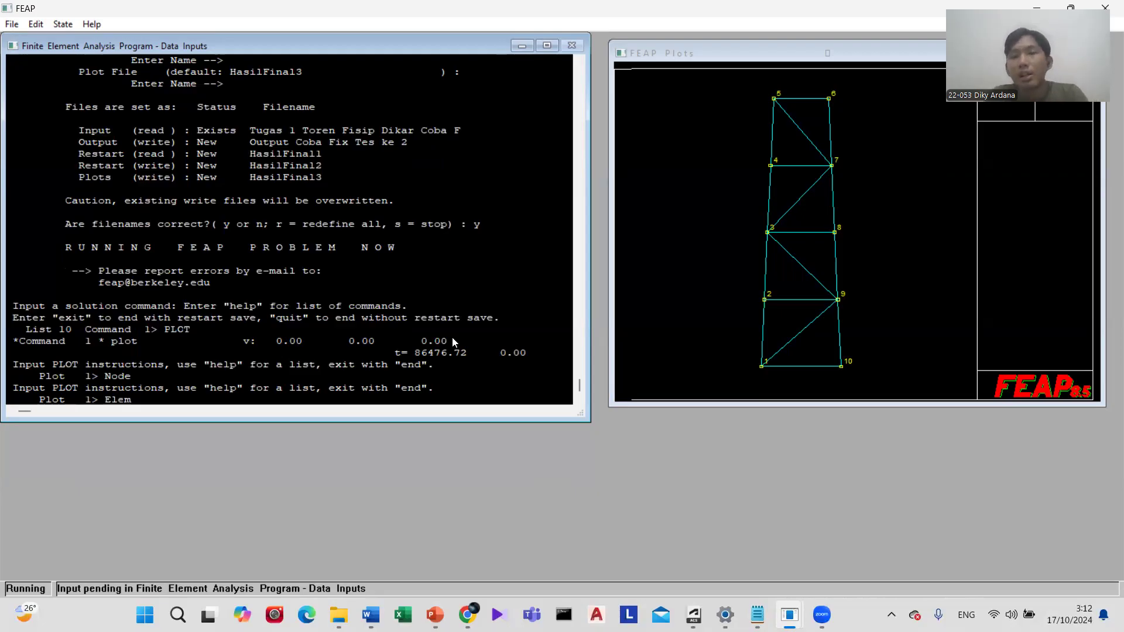
key(Return)
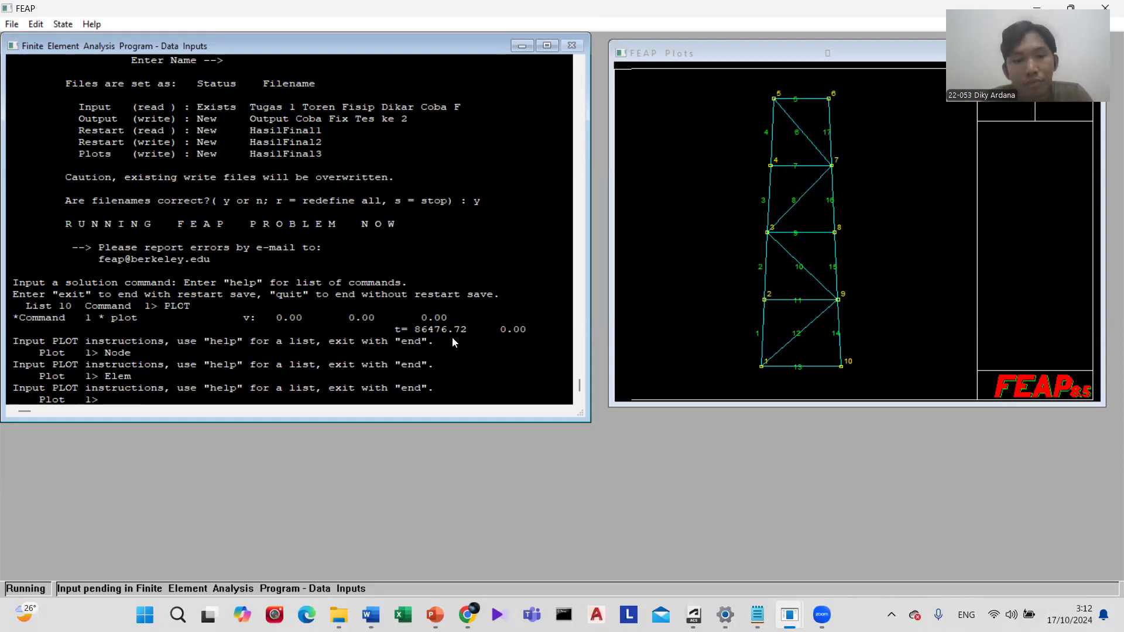
Plot the nodal displacements and the reactions on the truss with the Disp and reac instructions.
text(Dis)
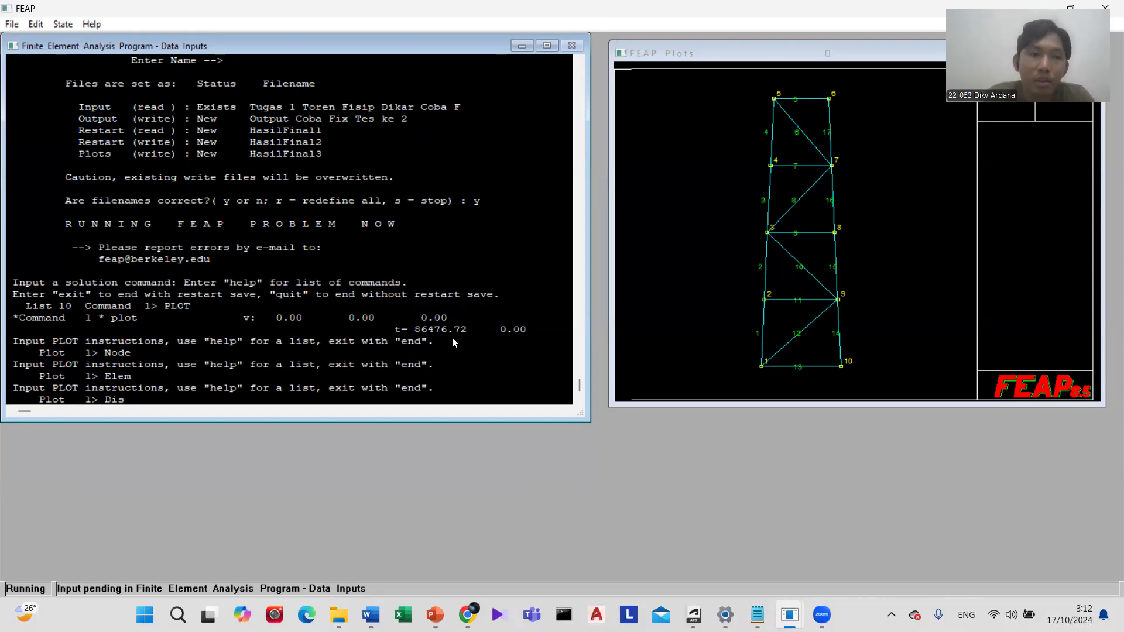
text(p)
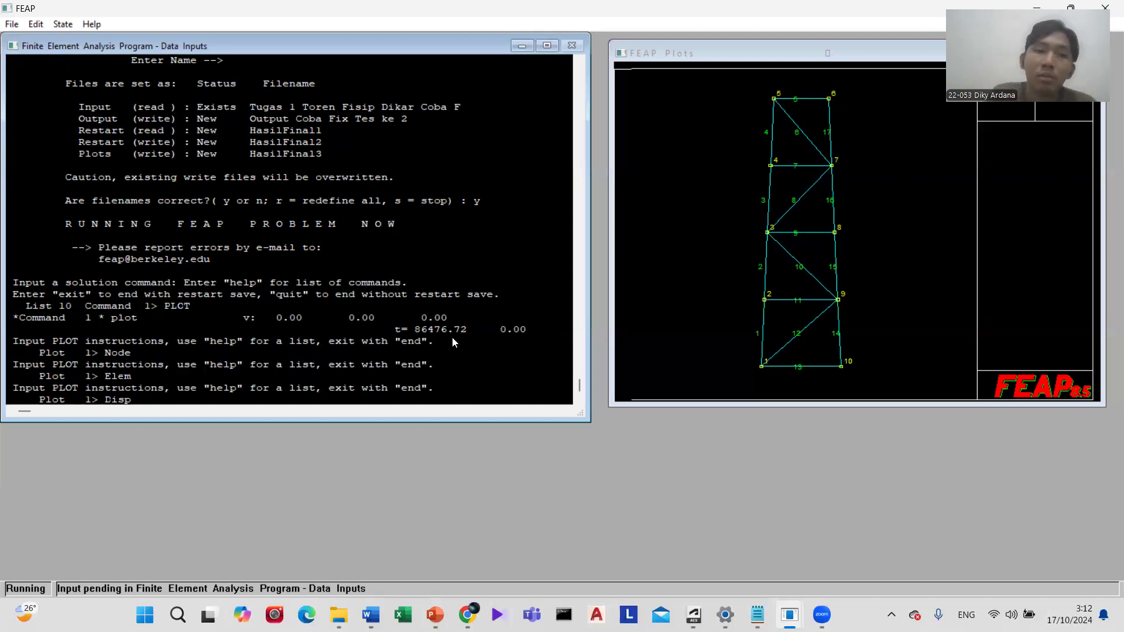
key(Return)
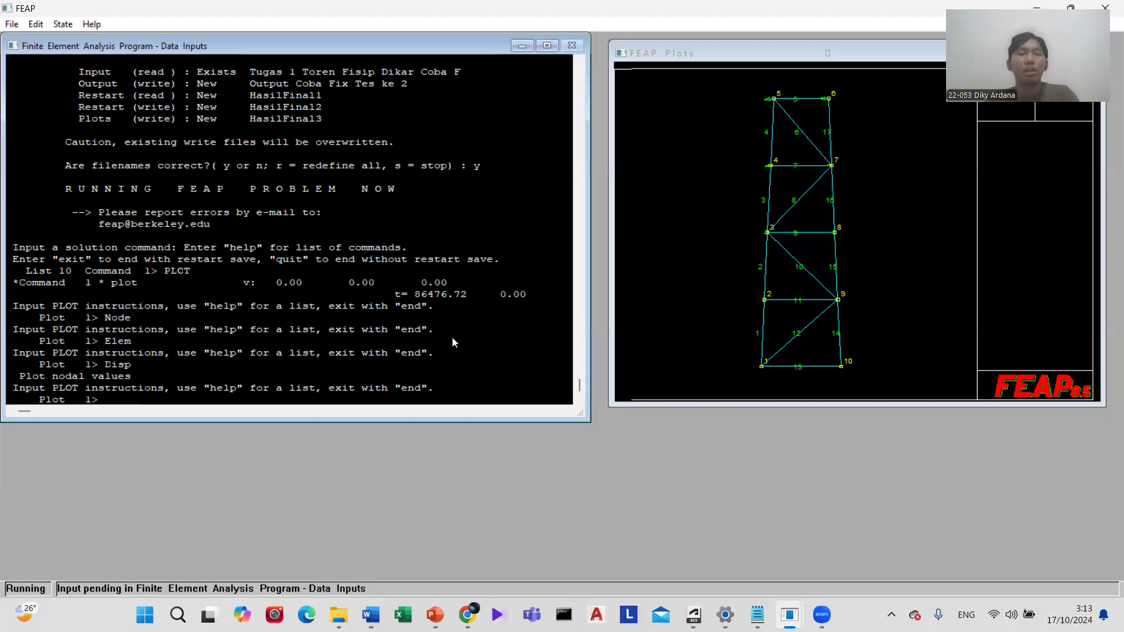
text(eac)
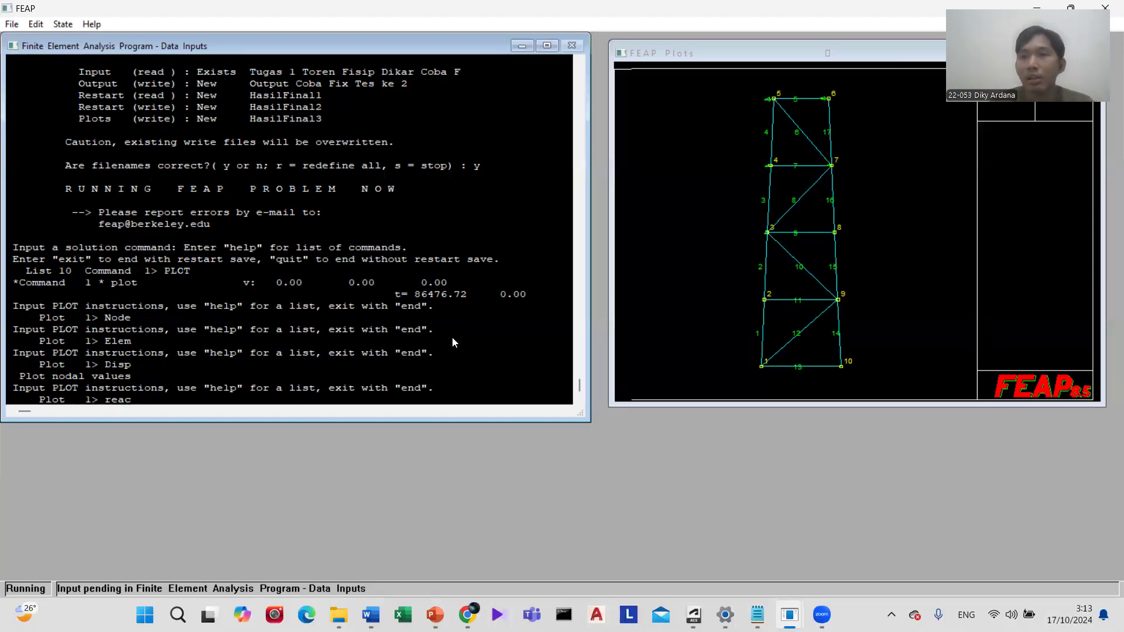
key(Return)
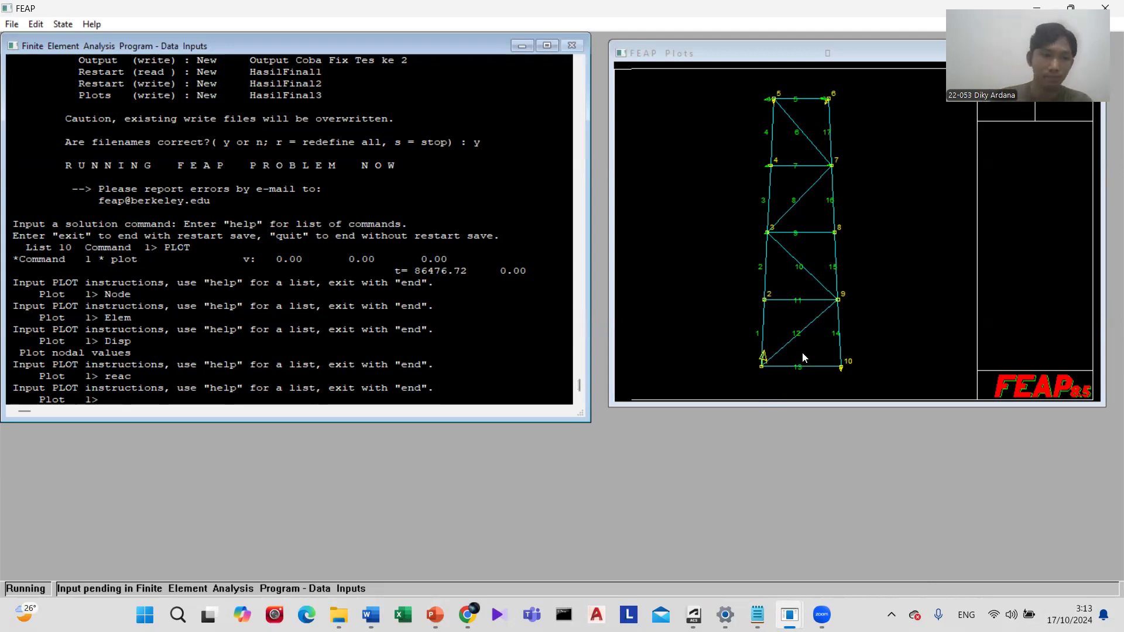
Plot the truss stress distribution with Stress, followed by the first displacement contour with CONT 1.
text(Stress)
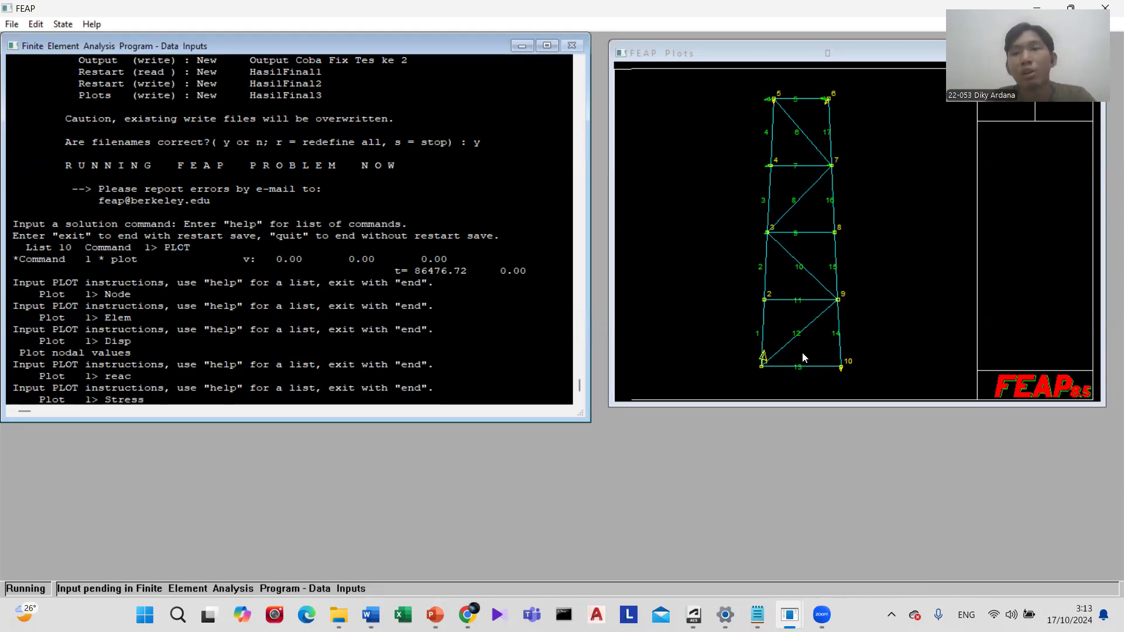
key(Return)
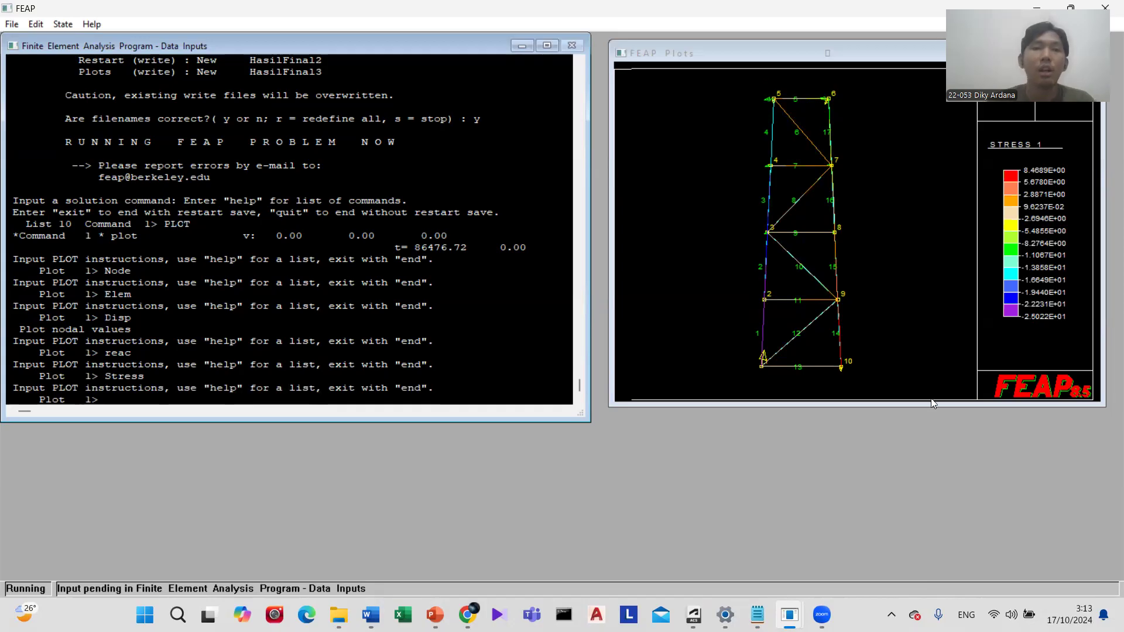
text(CO)
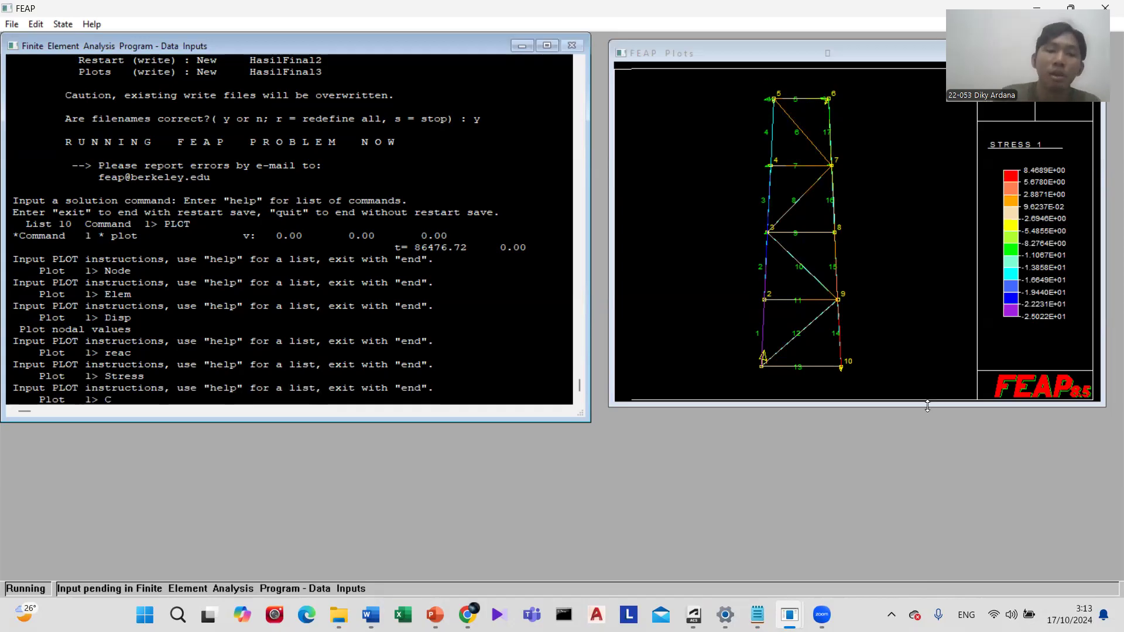
text(NT 1)
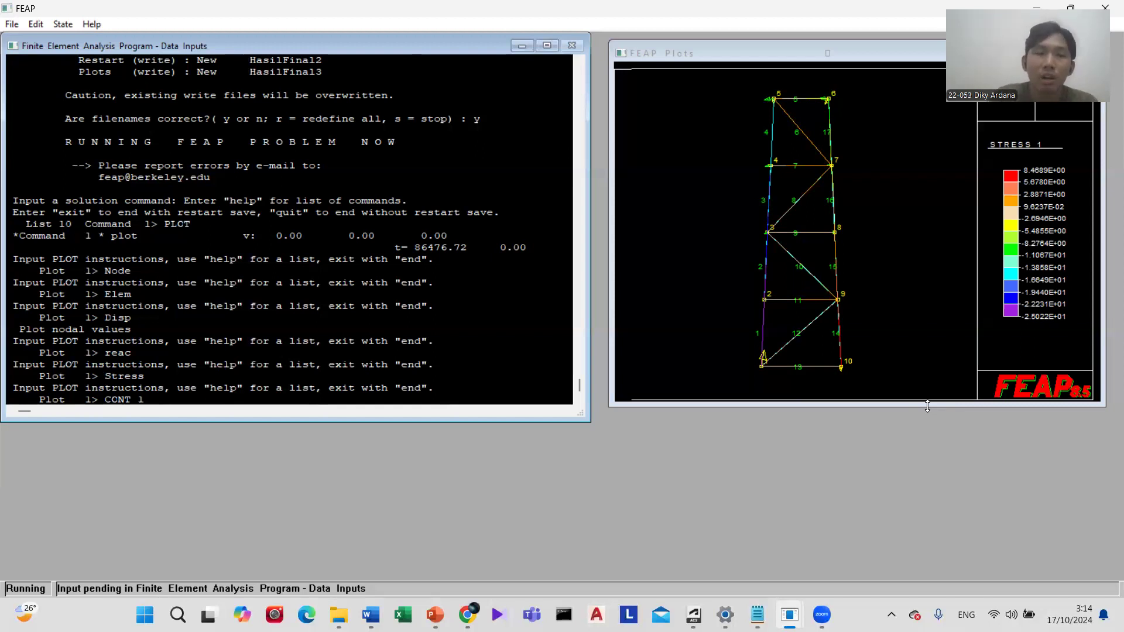
key(Return)
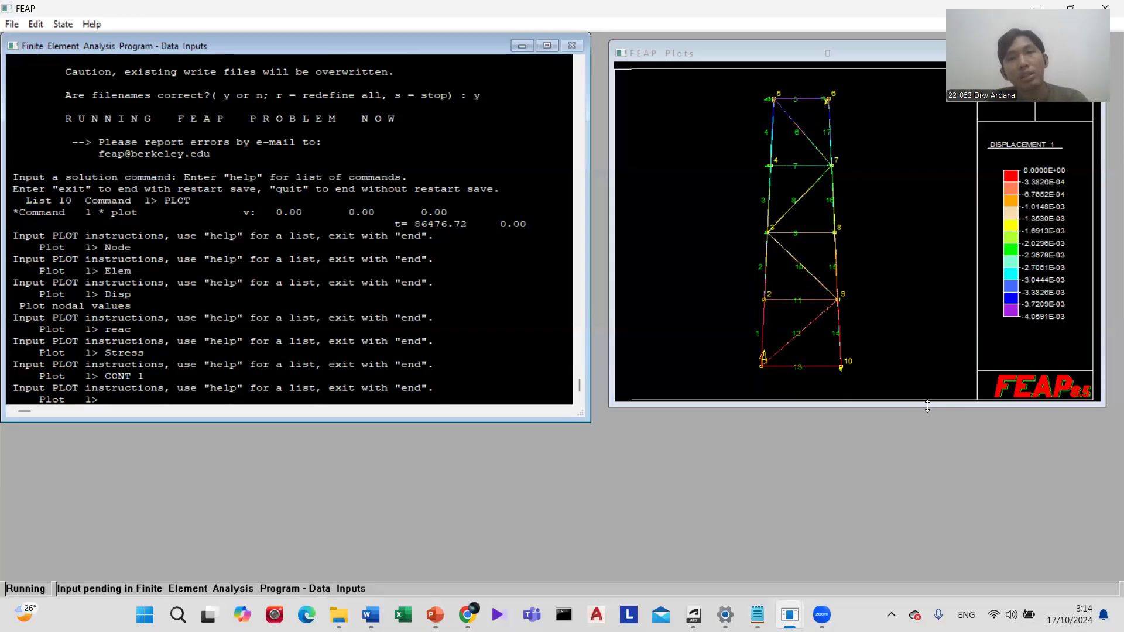
Plot the contour of the second displacement component on the truss with CONT 2.
text(Disp)
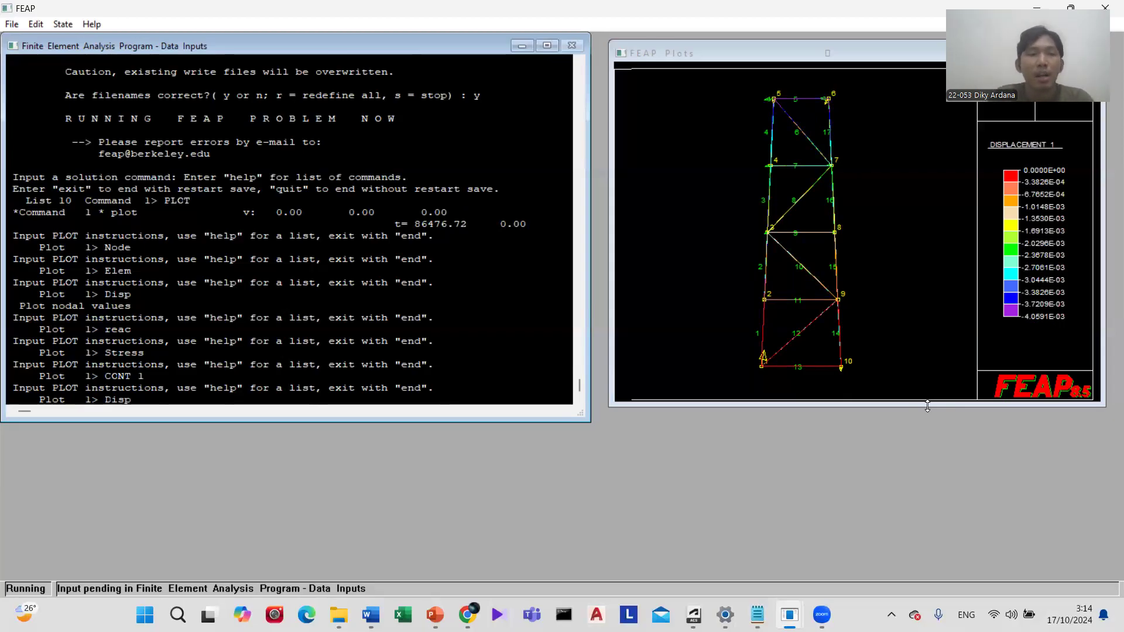
key(BackSpace)
key(BackSpace)
key(BackSpace)
key(BackSpace)
text(CP)
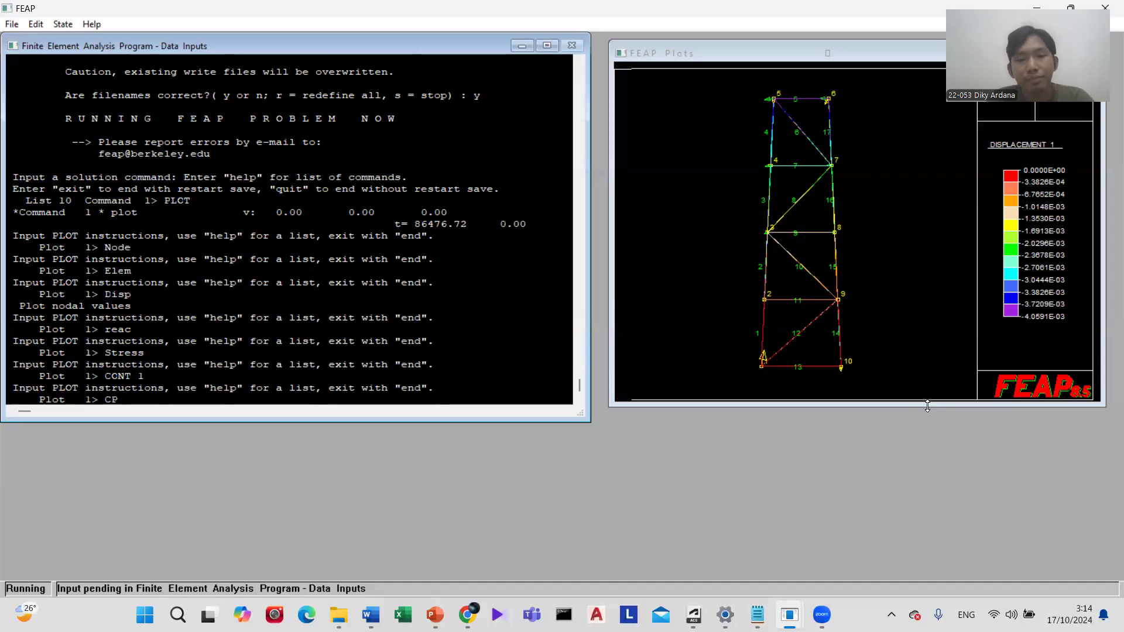
key(BackSpace)
text(ONT)
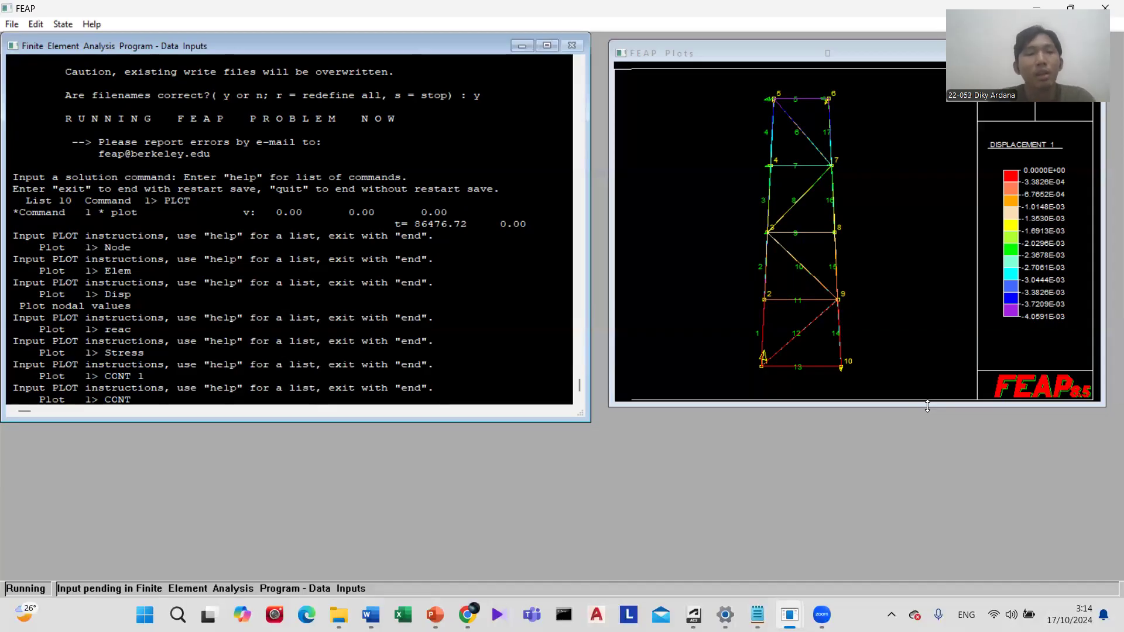
text( 2)
key(Return)
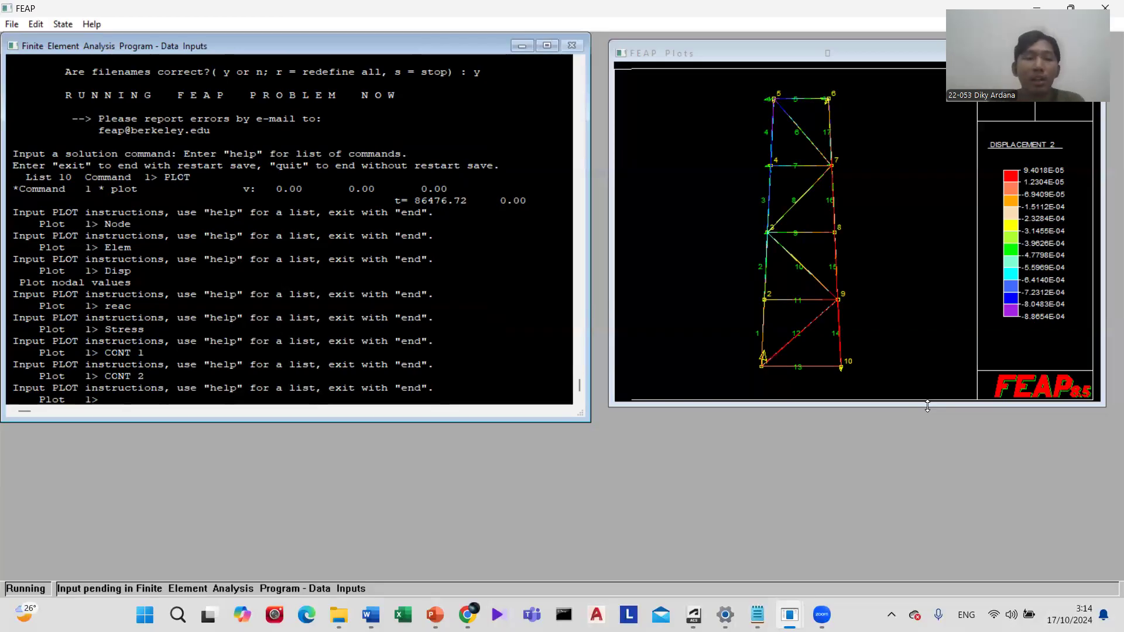
Try to plot a third displacement component contour with CONT 3.
text(CONT)
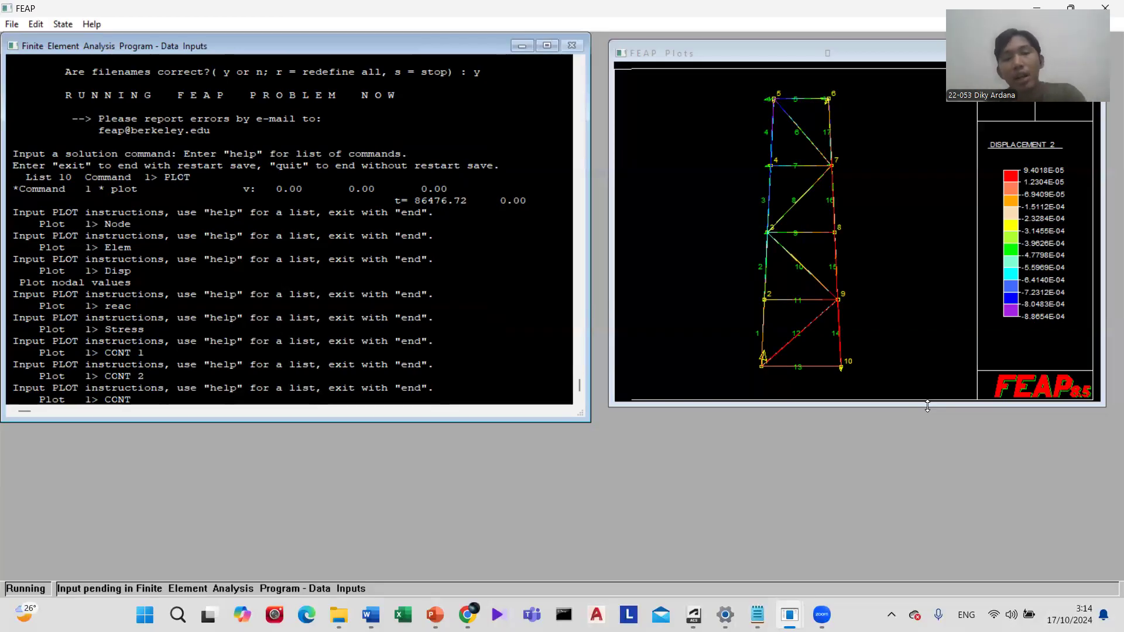
text( 3)
key(Return)
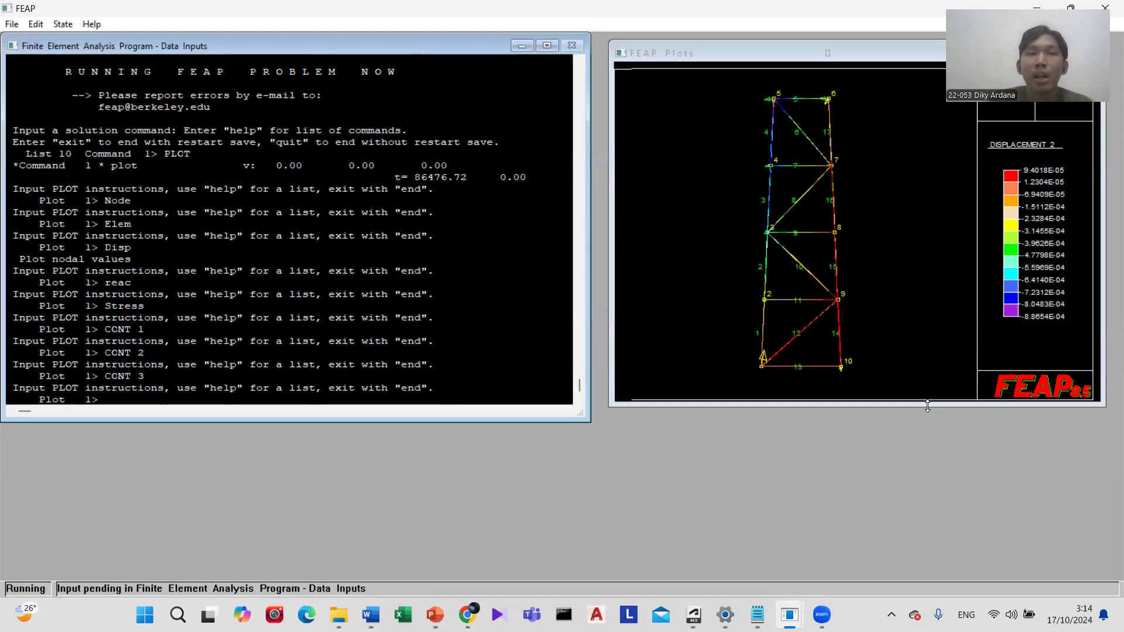
Leave the plotting mode with end, then stop the FEAP execution with stop and confirm it with y.
text(end)
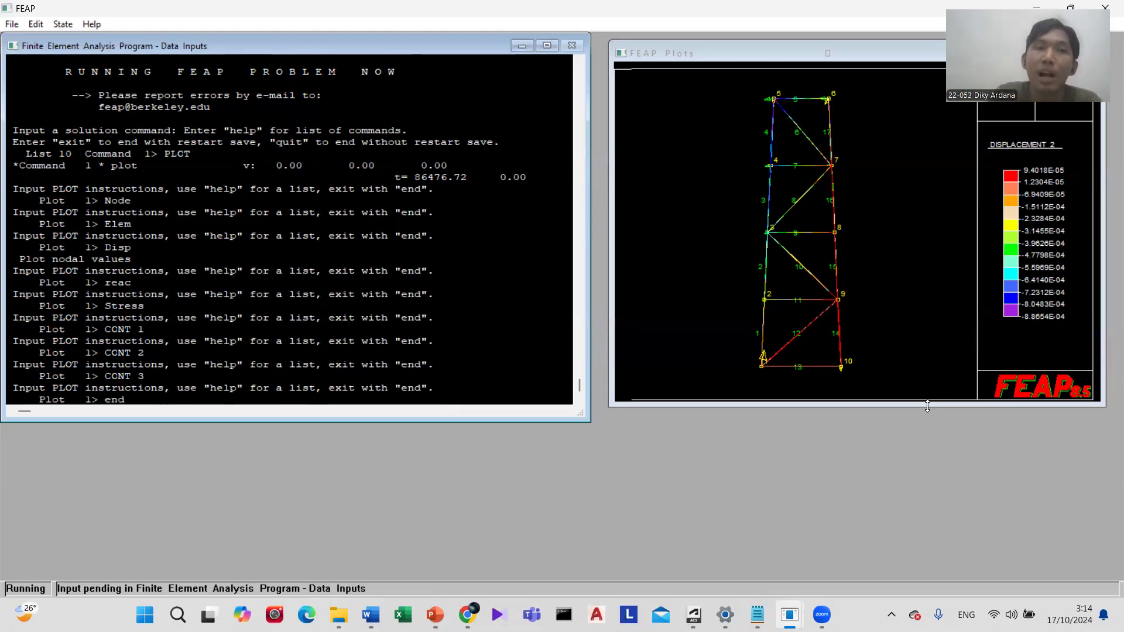
key(Return)
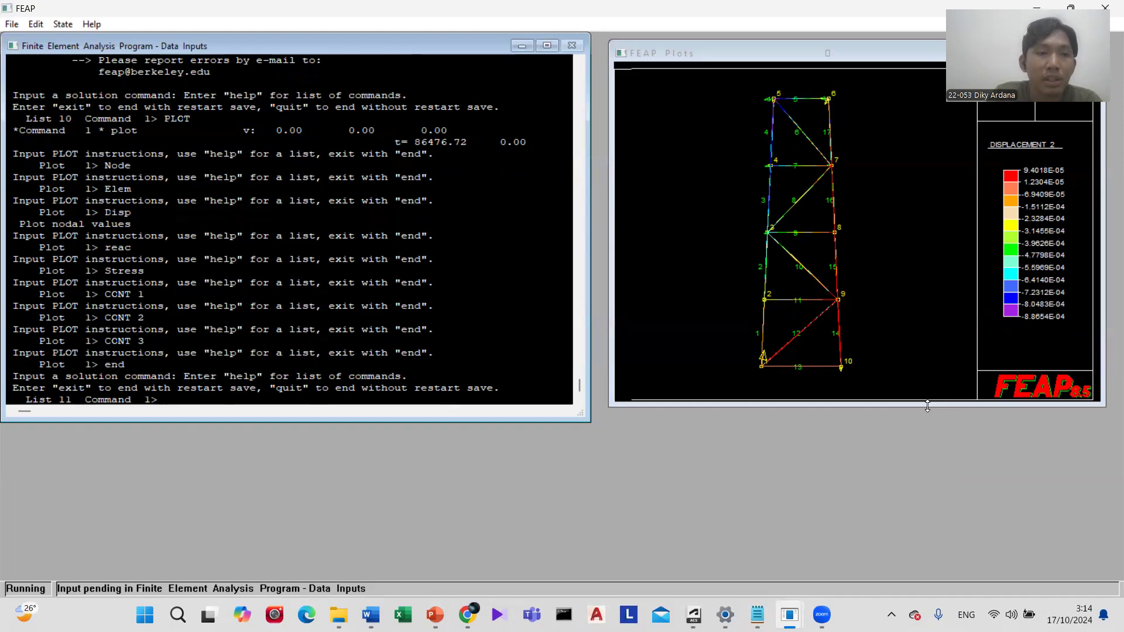
text(stop)
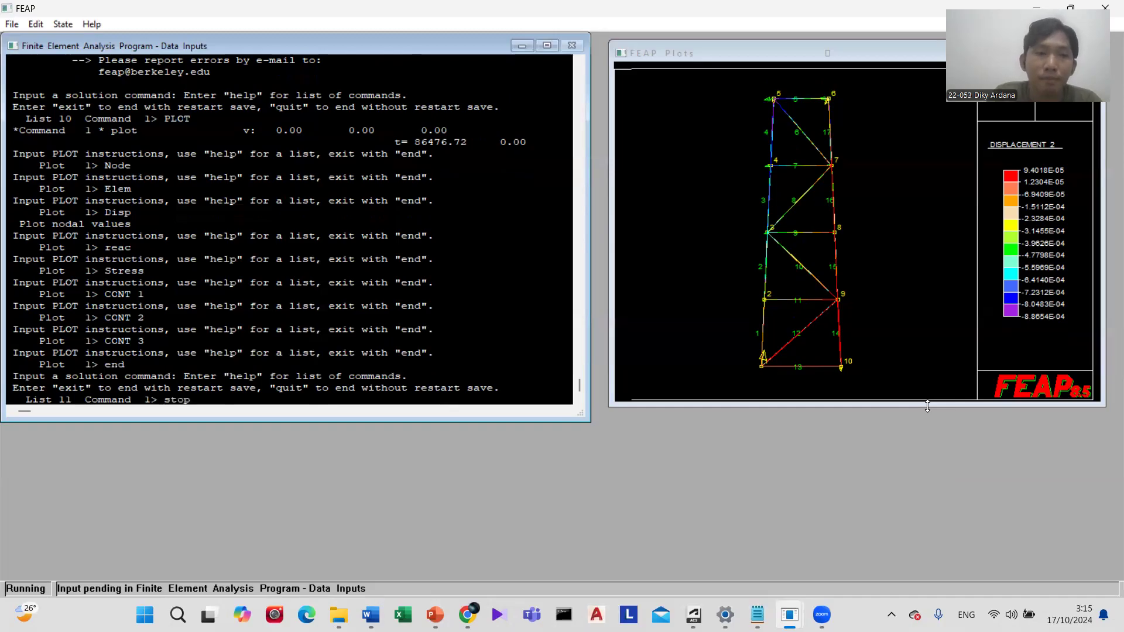
key(Return)
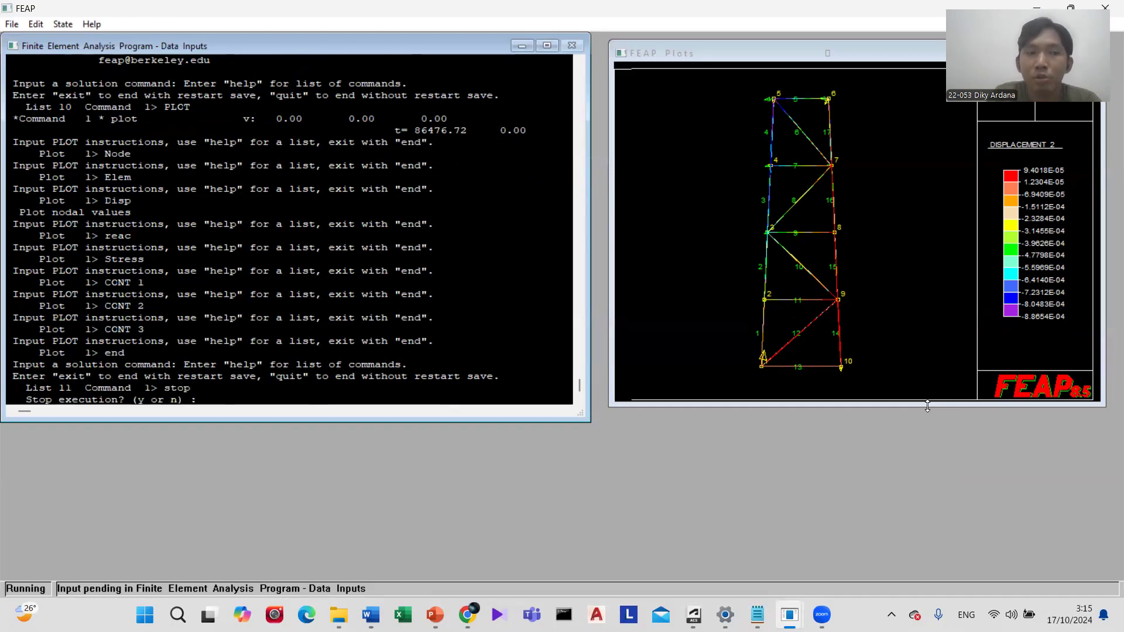
text(y)
key(Return)
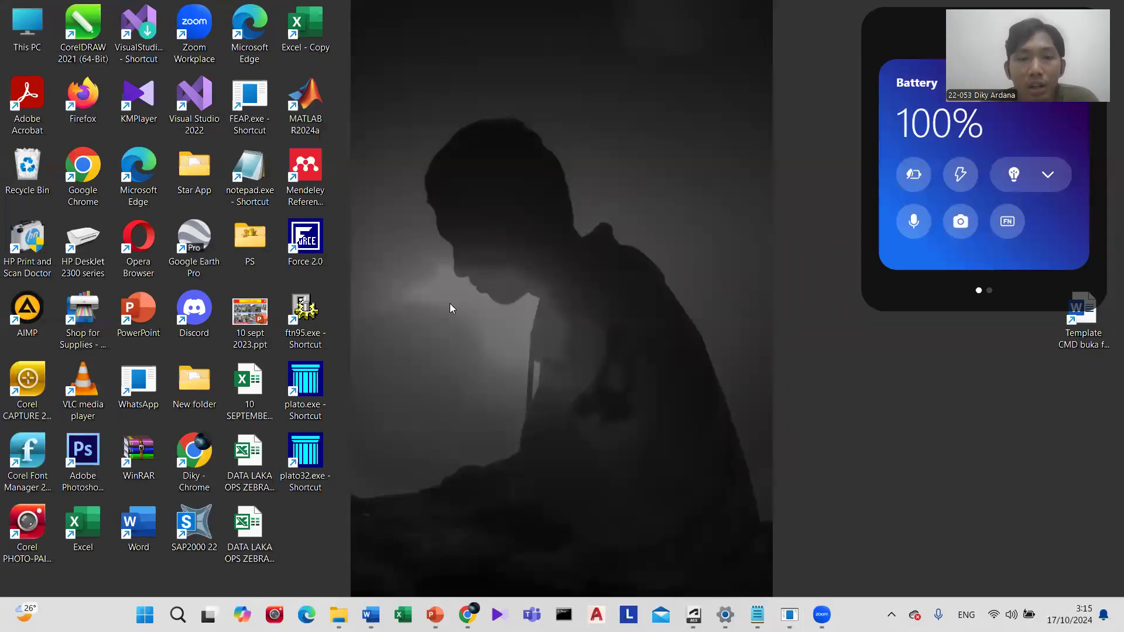
Switch to the PowerPoint presentation and start the slide show from the DAFTAR PUSTAKA slide.
click(434, 615)
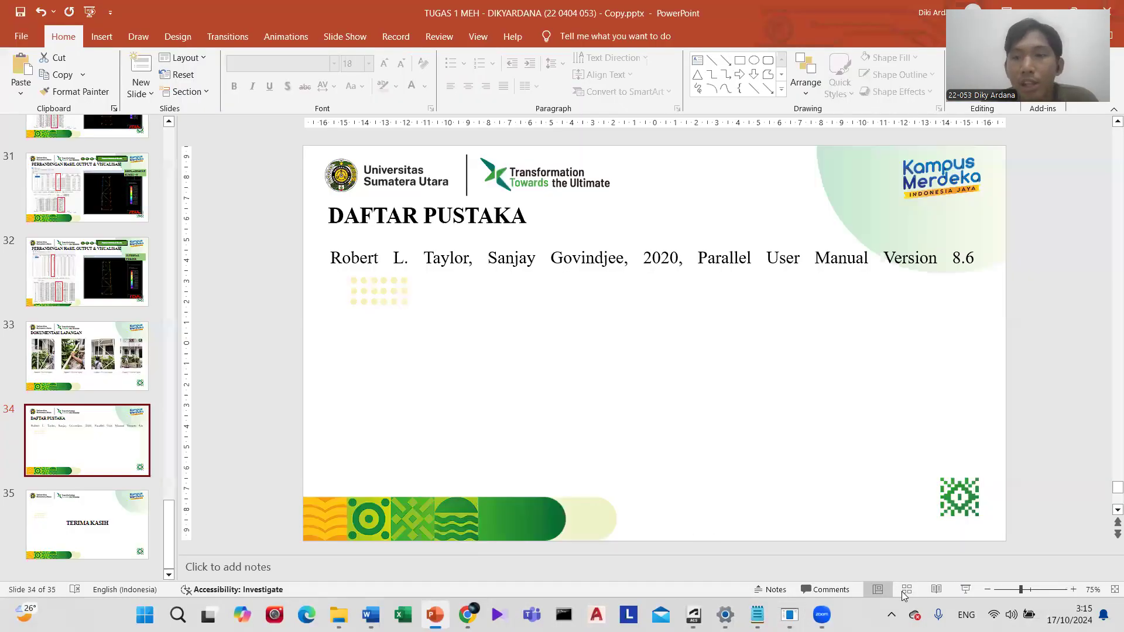
click(963, 591)
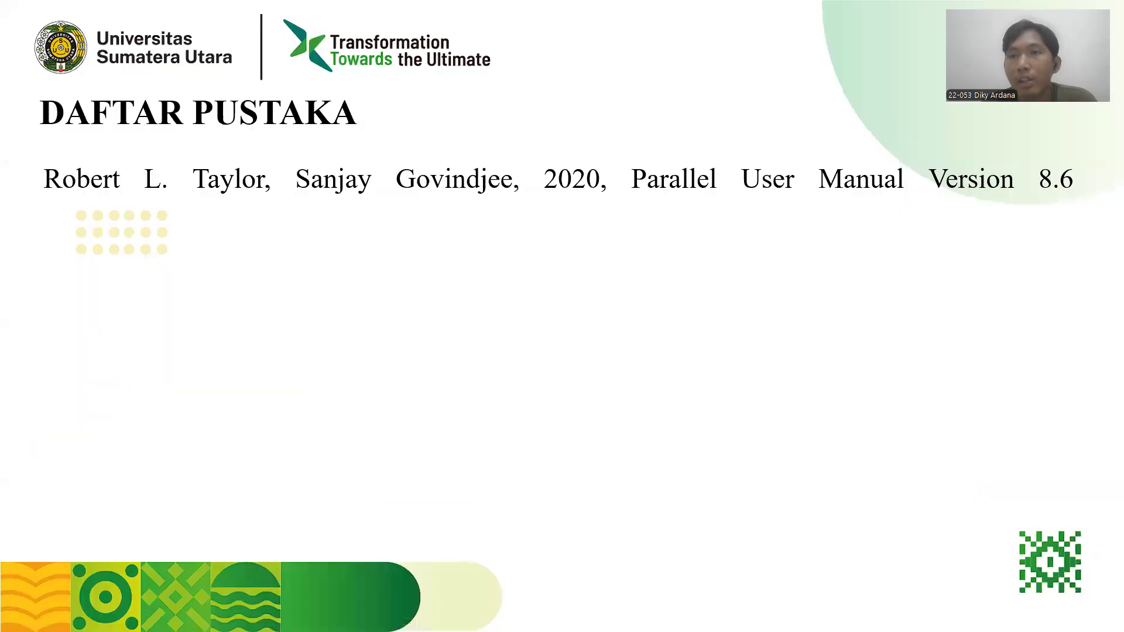